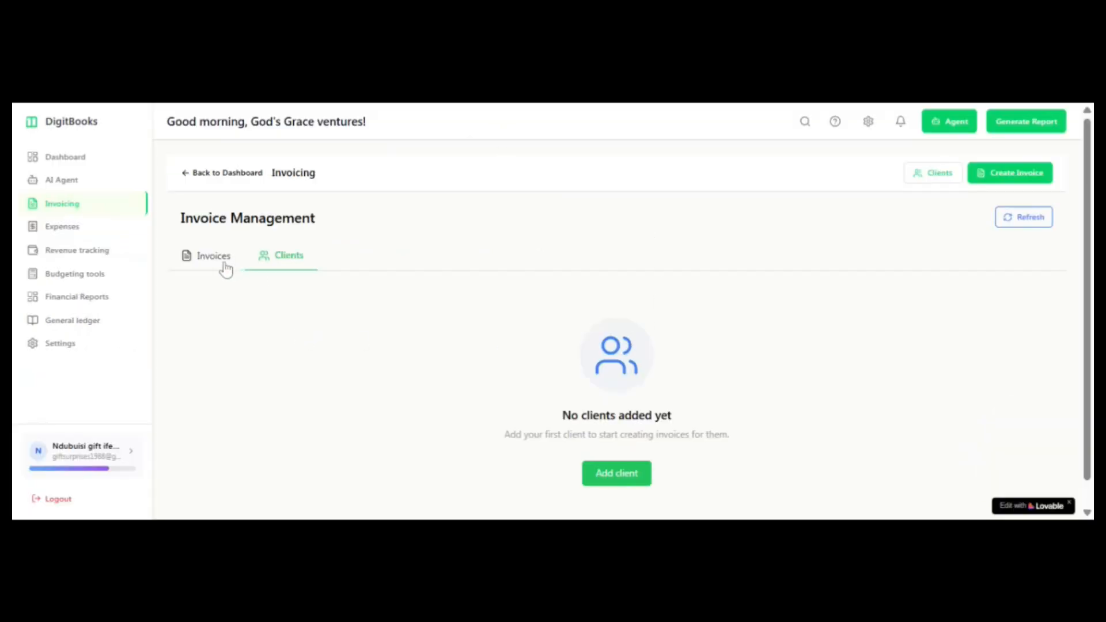
# Step: Start adding a new client in the invoicing section and enter the client's name
pyautogui.click(225, 267)
pyautogui.click(274, 268)
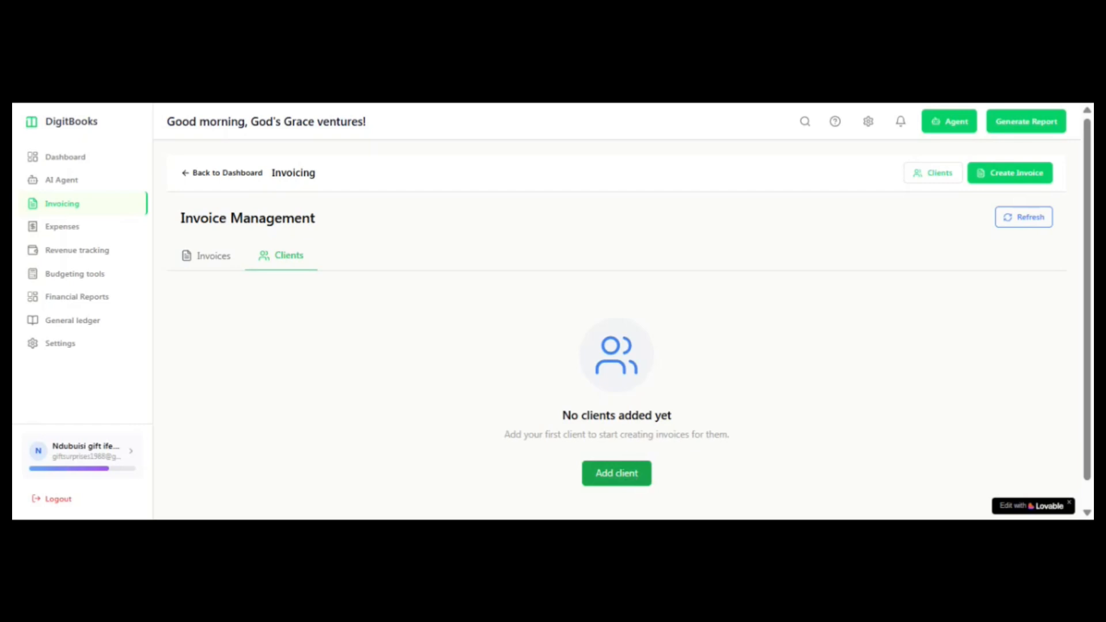
pyautogui.click(616, 473)
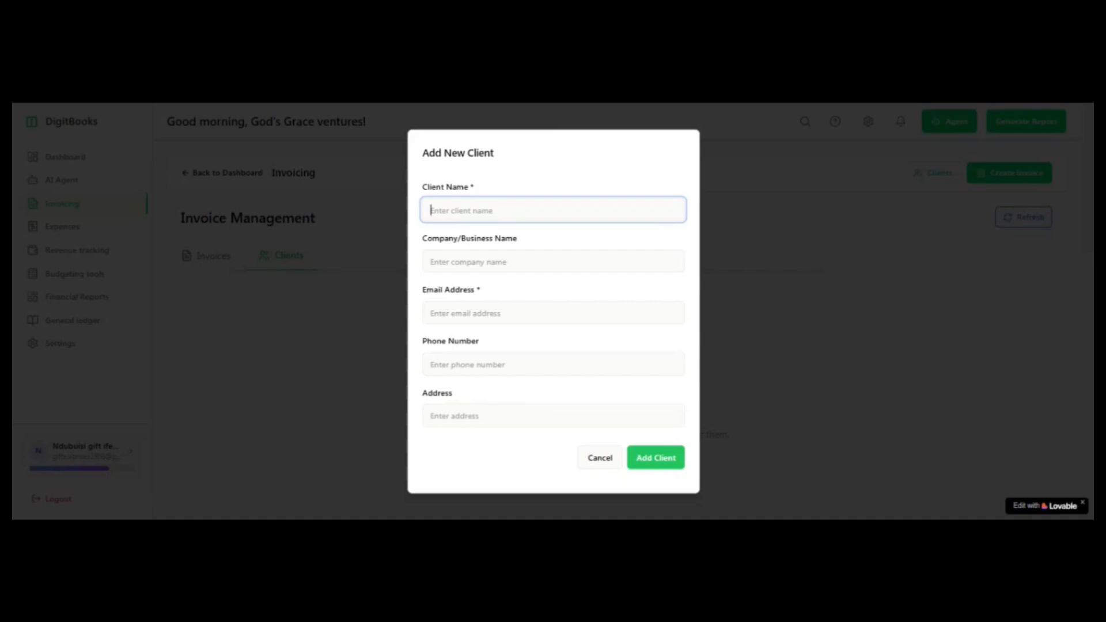
pyautogui.write('d')
pyautogui.press('BackSpace')
pyautogui.write('David')
# Step: Enter David Solutions as the new client's company name
pyautogui.click(489, 262)
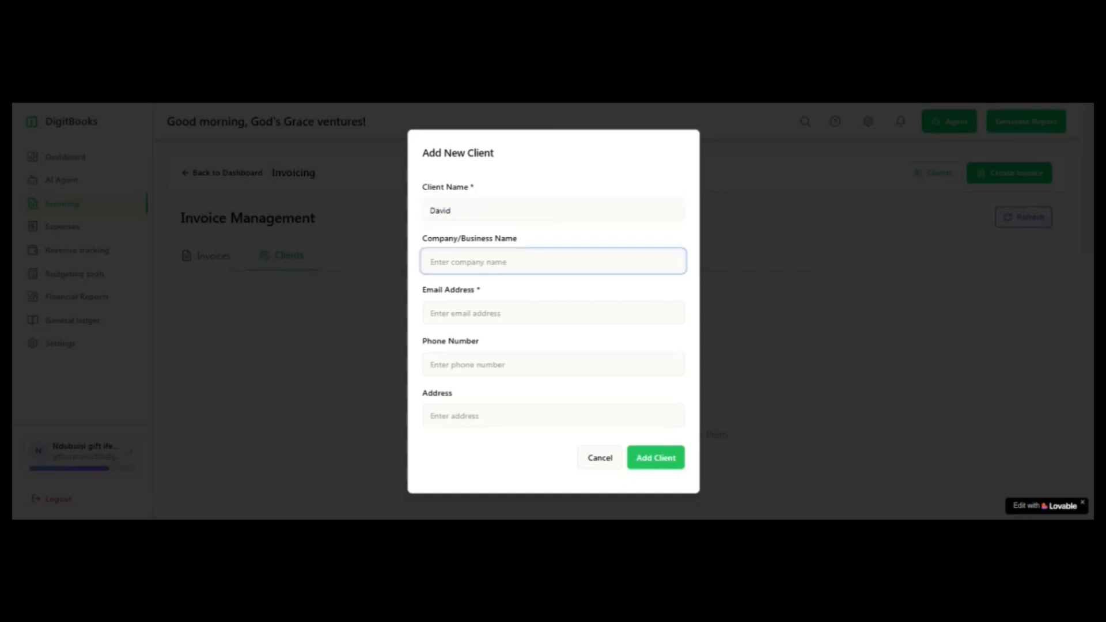
pyautogui.write('David Solutions')
# Step: Fill in the new client's e-mail address
pyautogui.click(465, 313)
pyautogui.write('D')
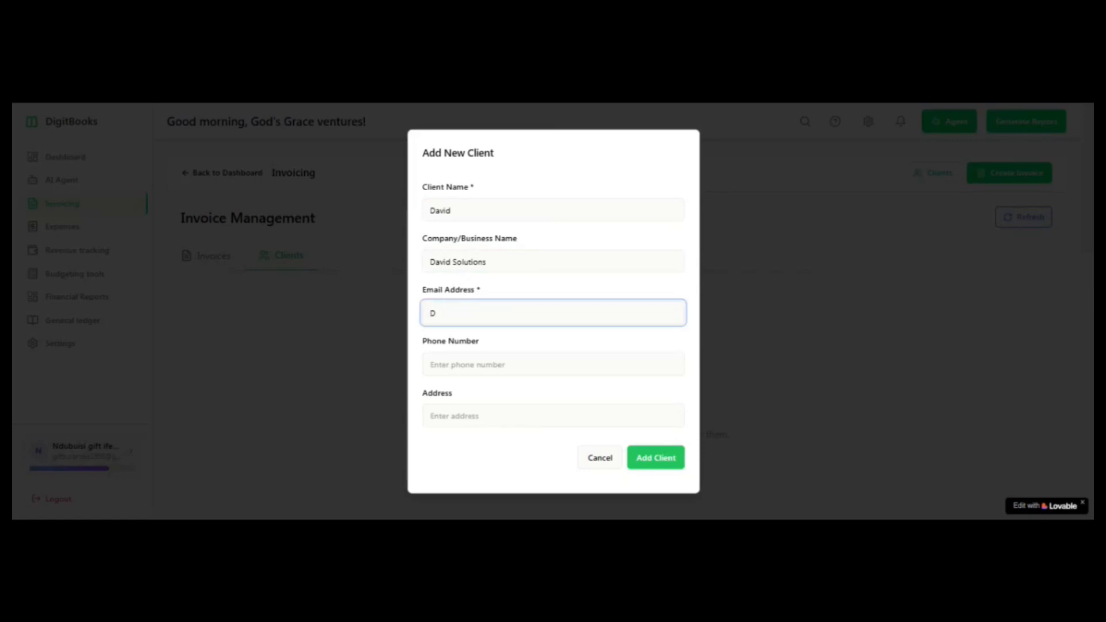
pyautogui.press('BackSpace')
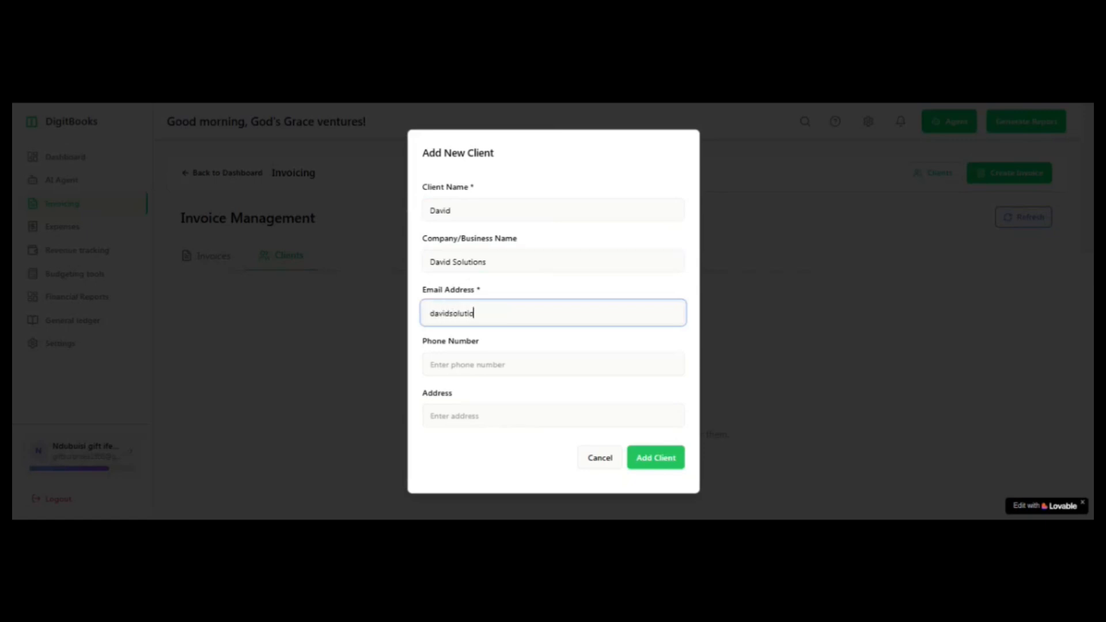
# Step: Fill in the new client's phone number
pyautogui.press('Tab')
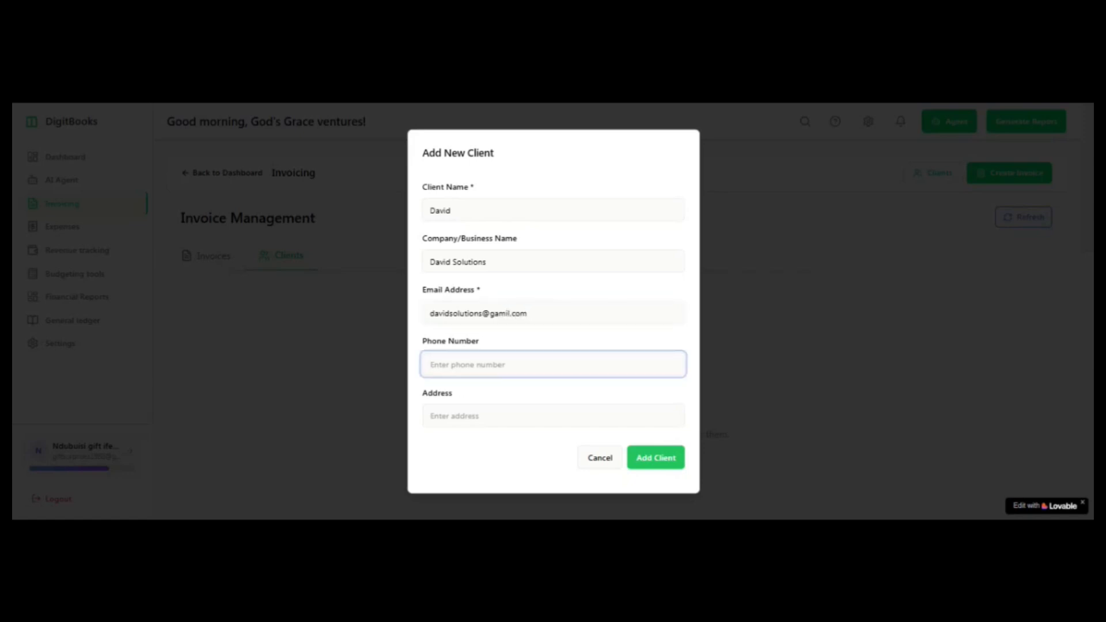
# Step: Fill in the client's address and save the new client
pyautogui.click(468, 416)
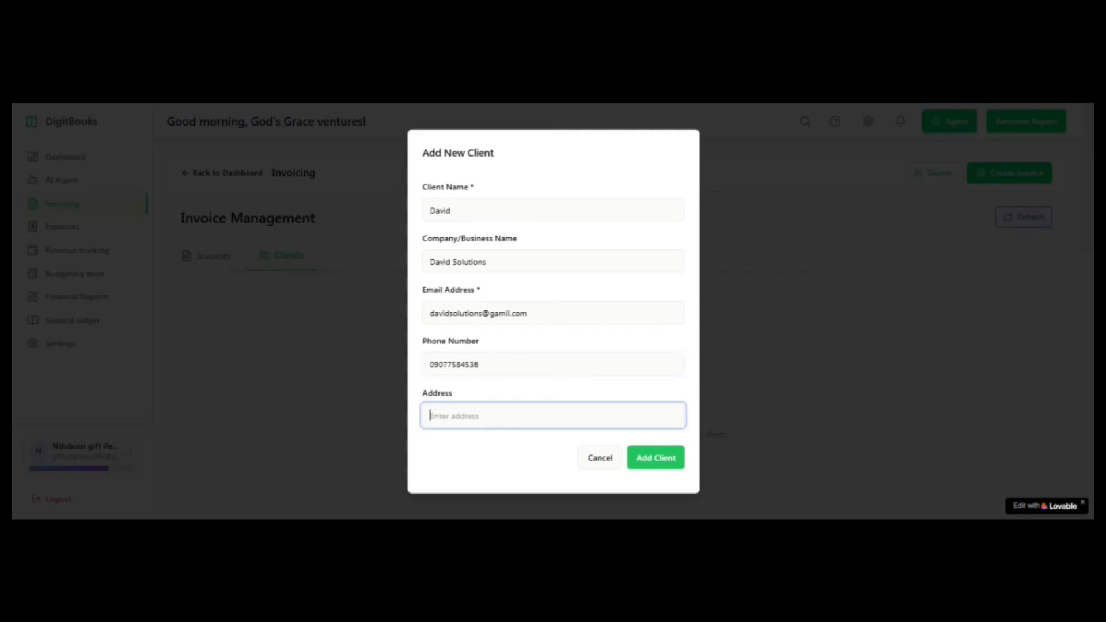
pyautogui.write('Abuja,Nigeria')
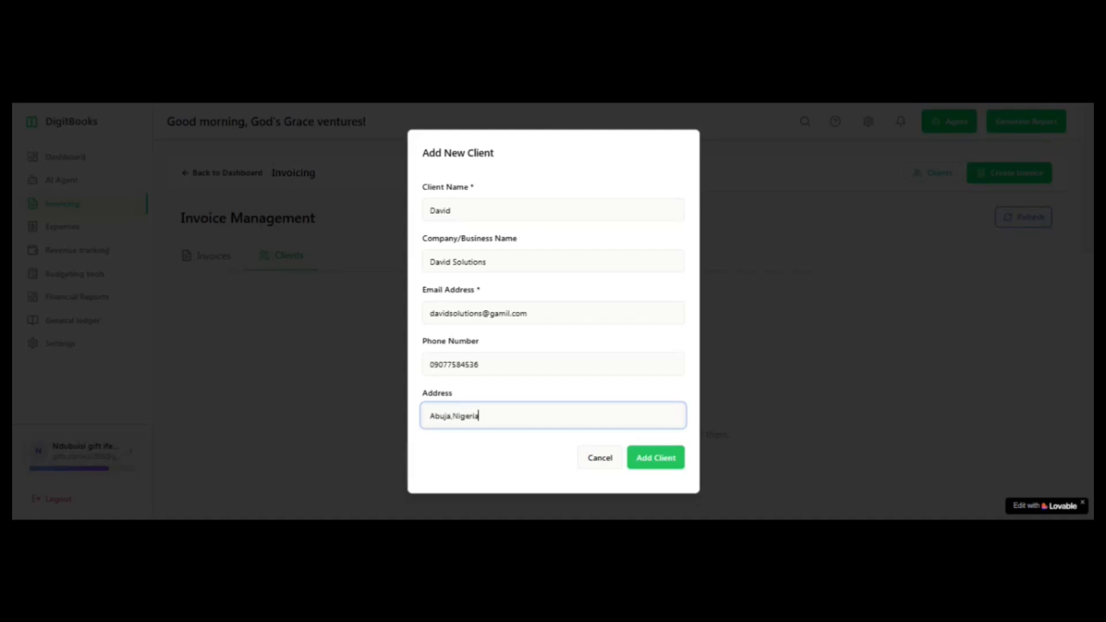
pyautogui.click(640, 468)
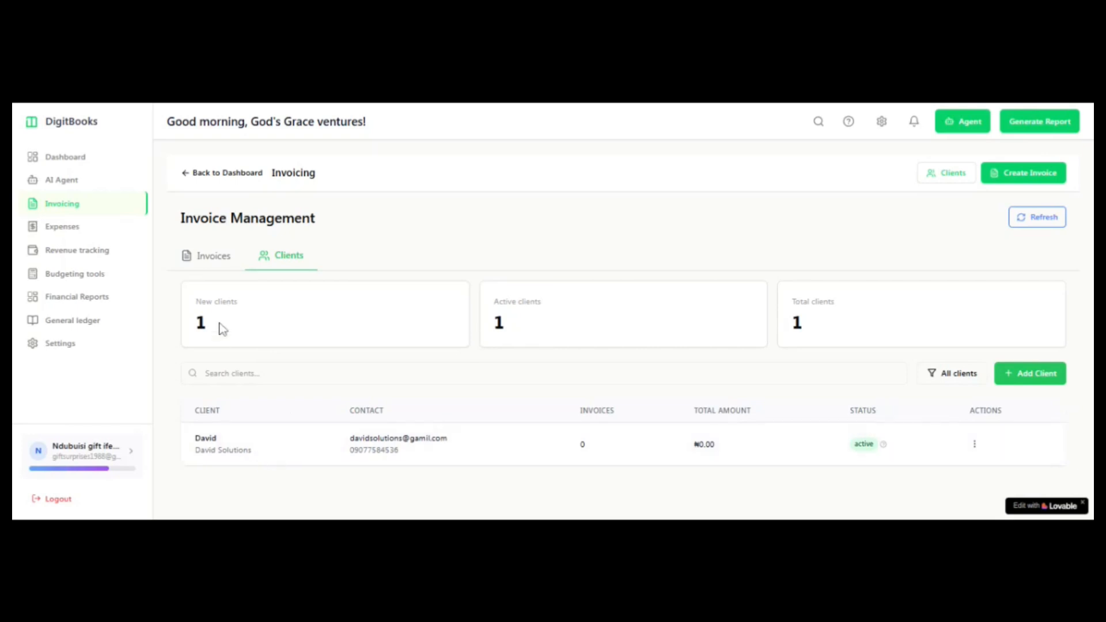
# Step: Start a new invoice and look through its form from the invoice details to the save and download options
pyautogui.click(218, 260)
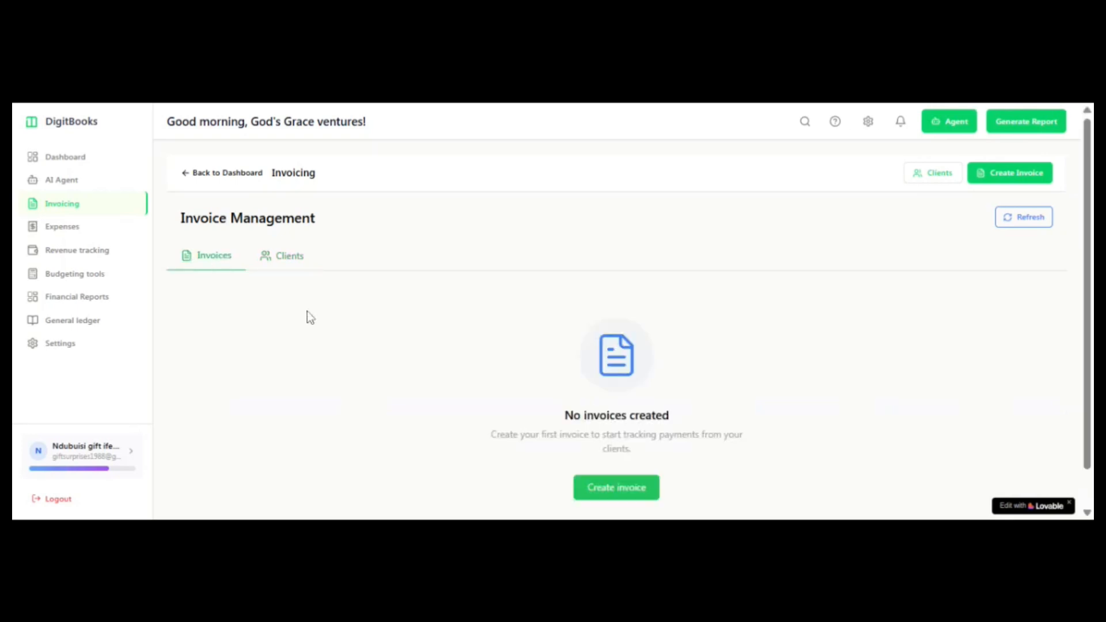
pyautogui.click(620, 489)
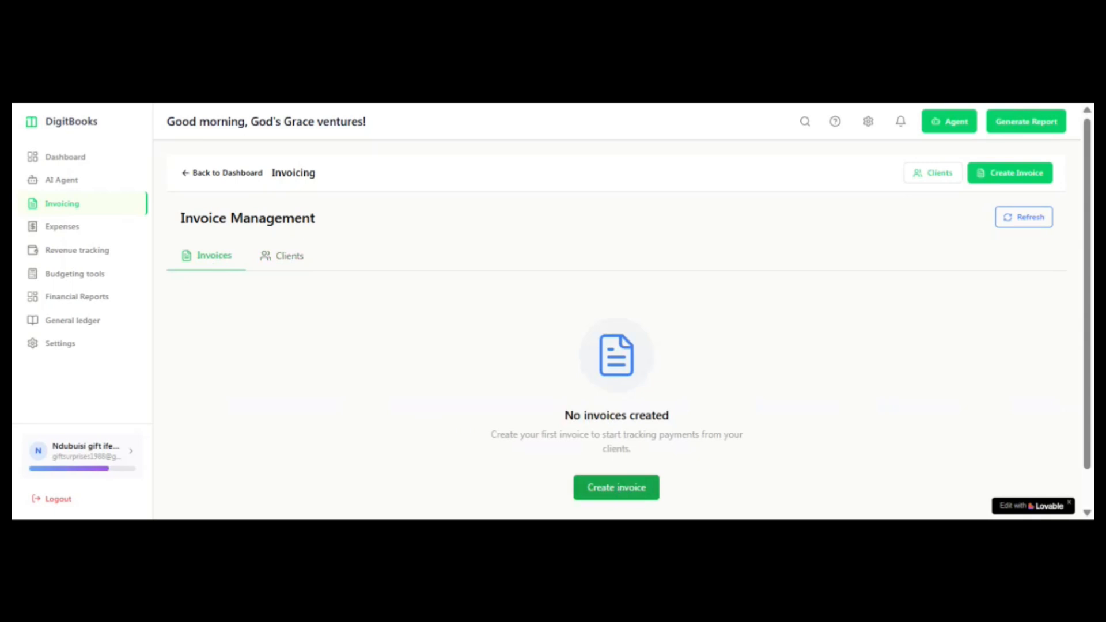
pyautogui.scroll(-1, 737, 284)
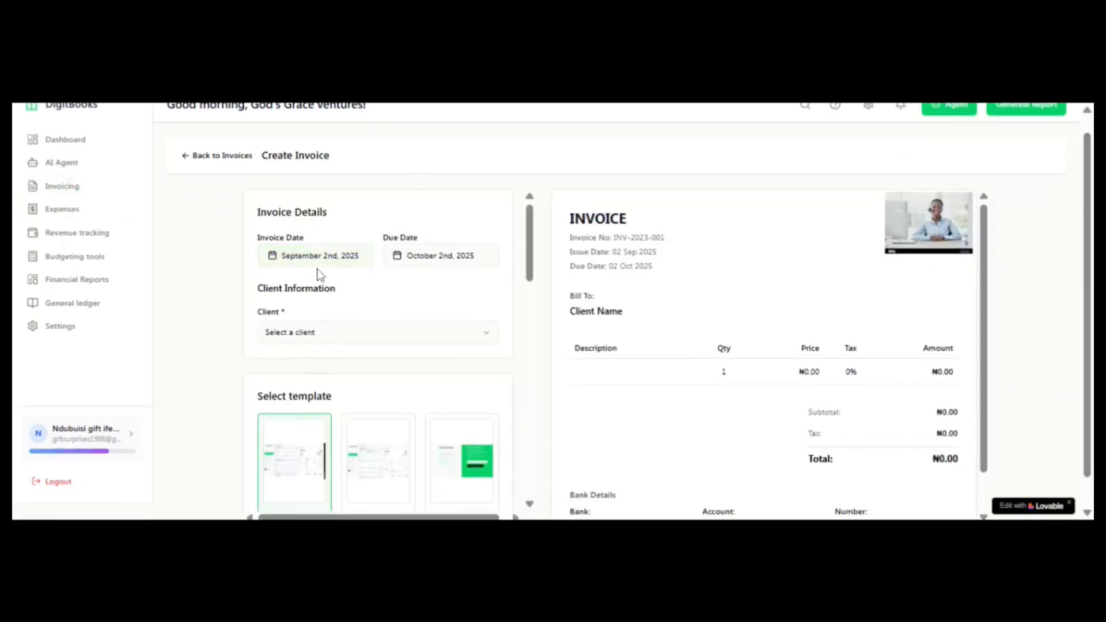
pyautogui.moveTo(530, 247); pyautogui.dragTo(531, 347)
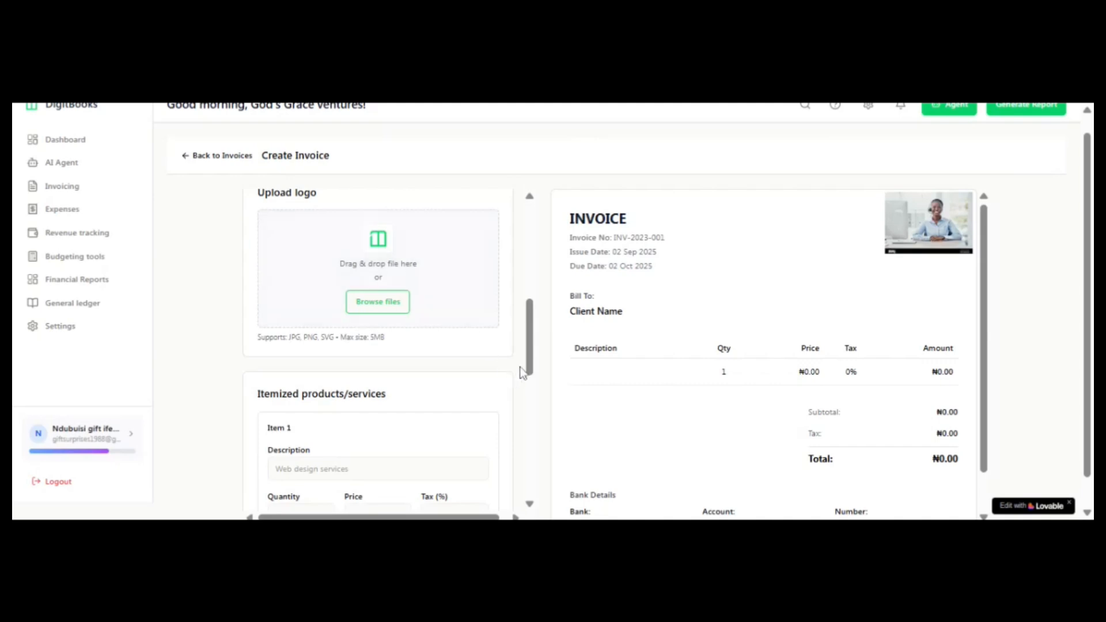
pyautogui.moveTo(530, 366); pyautogui.dragTo(531, 399)
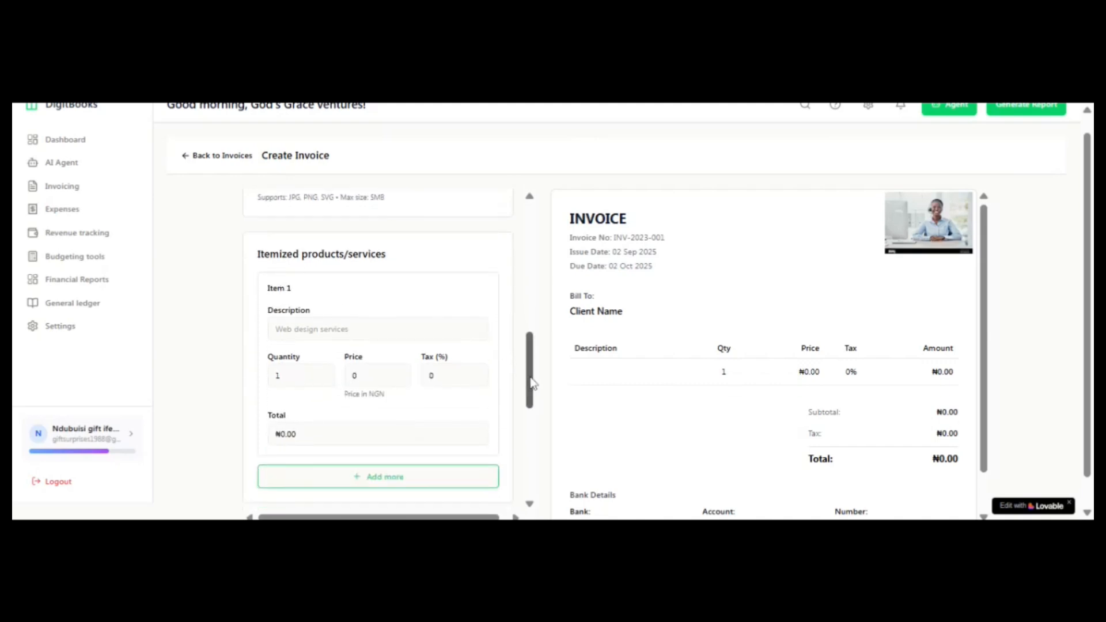
pyautogui.moveTo(530, 385); pyautogui.dragTo(529, 448)
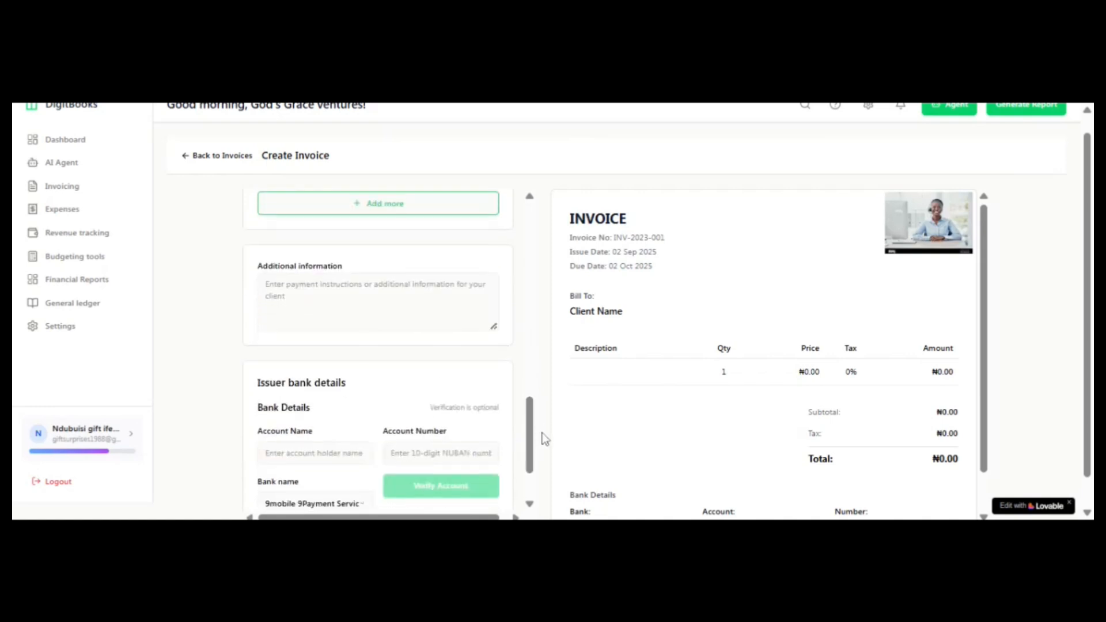
pyautogui.moveTo(530, 441); pyautogui.dragTo(525, 464)
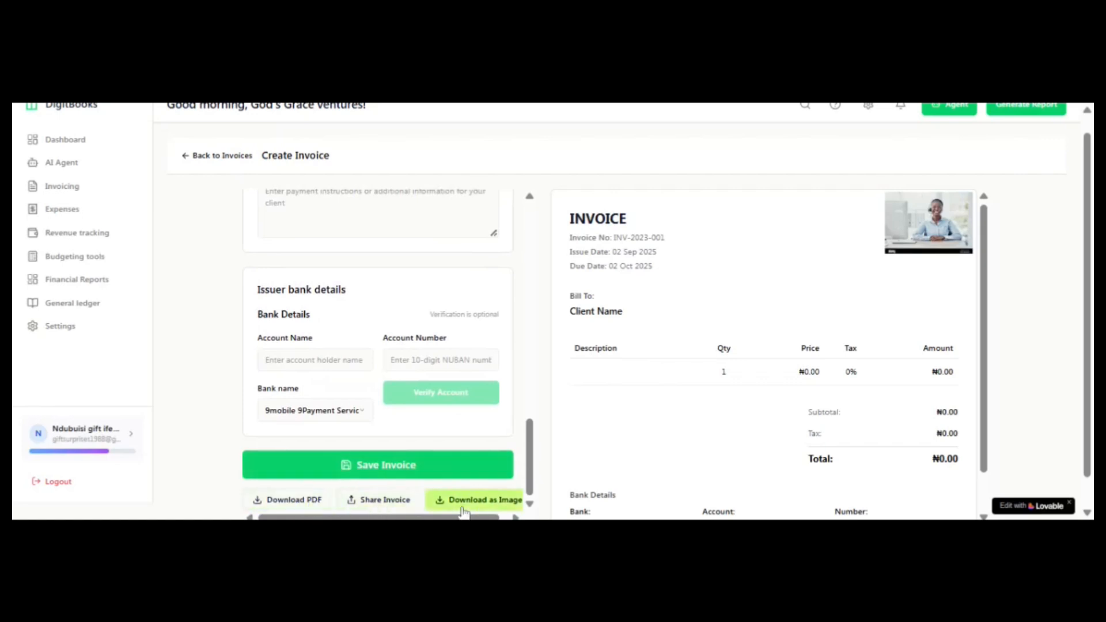
pyautogui.scroll(1, 531, 327)
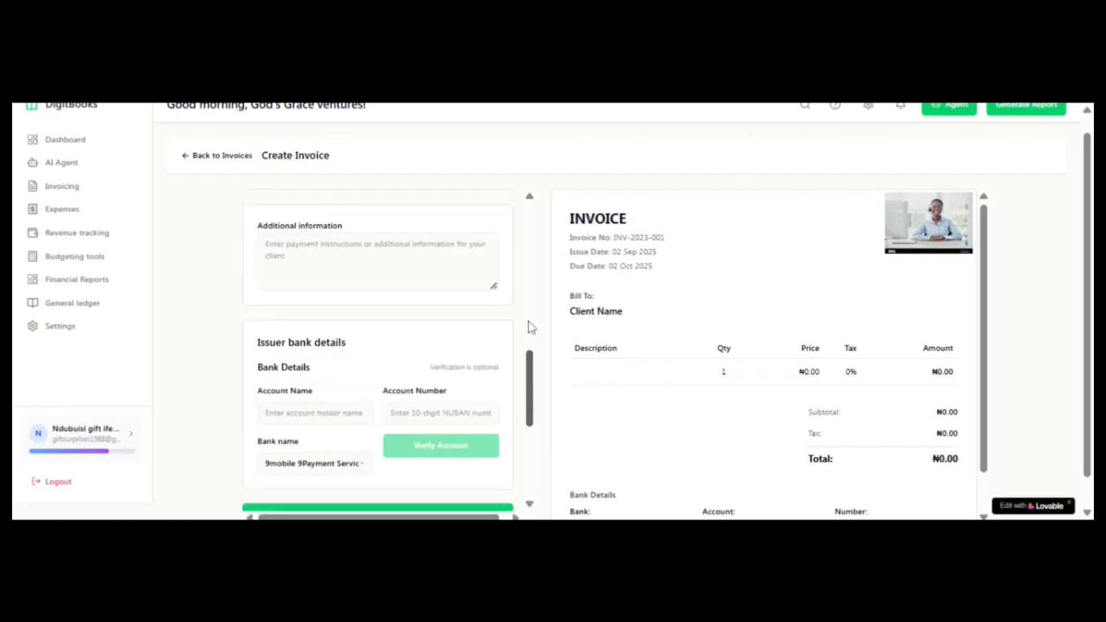
pyautogui.scroll(10, 531, 327)
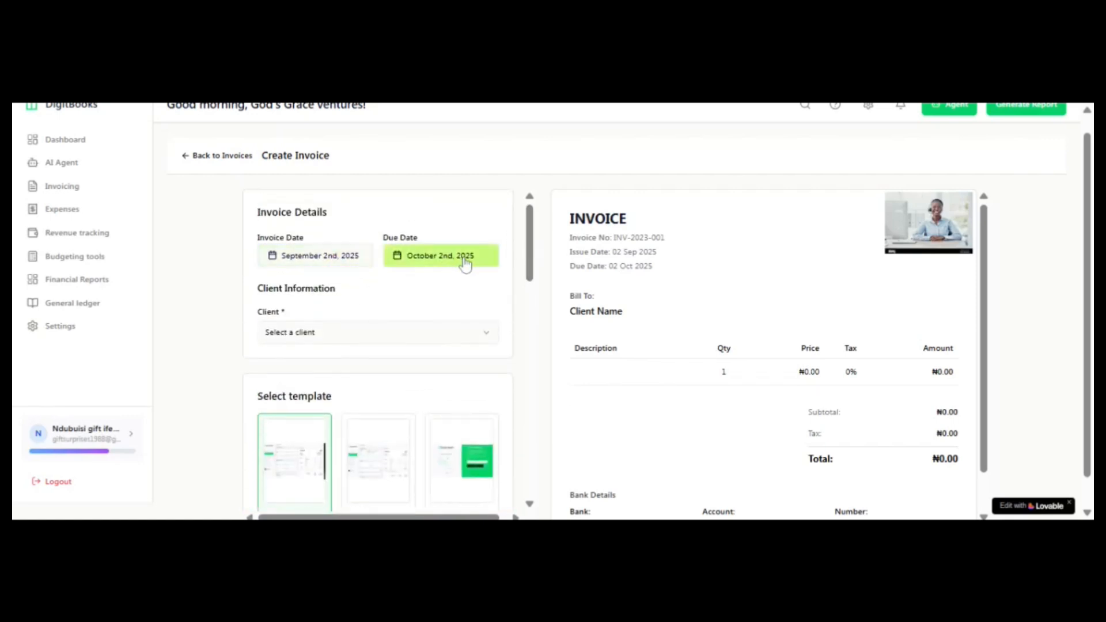
# Step: Set the invoice's due date to September 30th, 2025
pyautogui.click(424, 264)
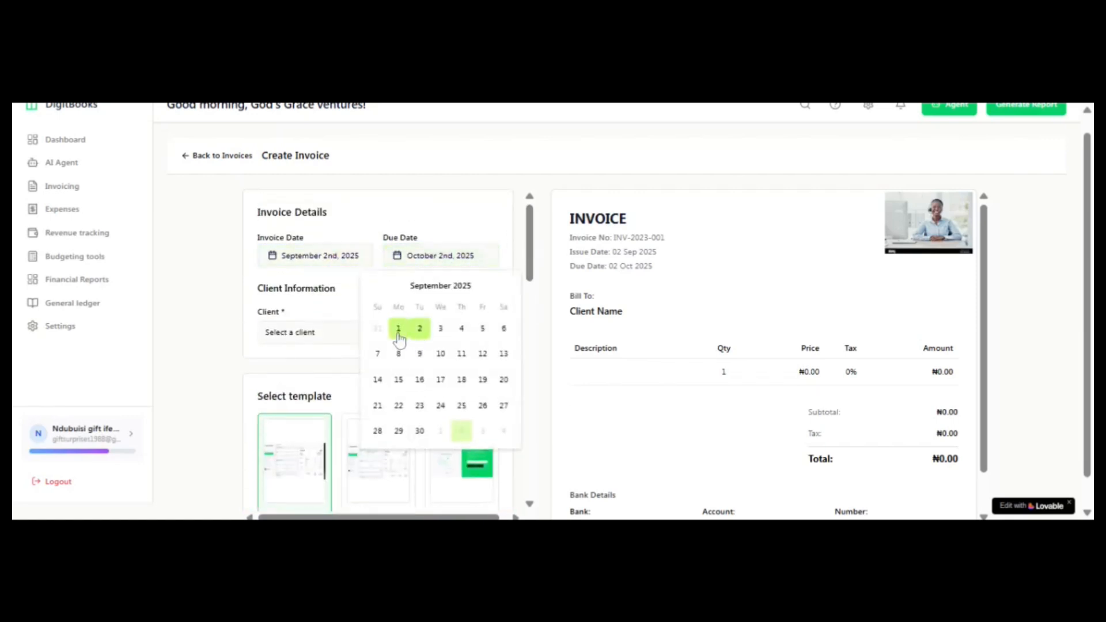
pyautogui.click(333, 260)
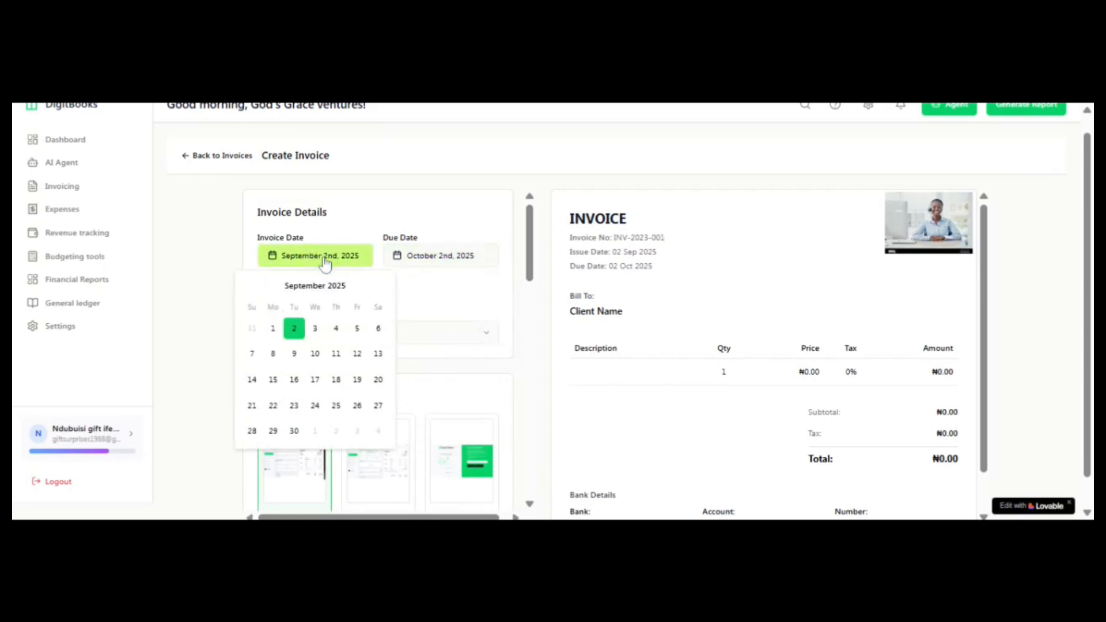
pyautogui.click(429, 261)
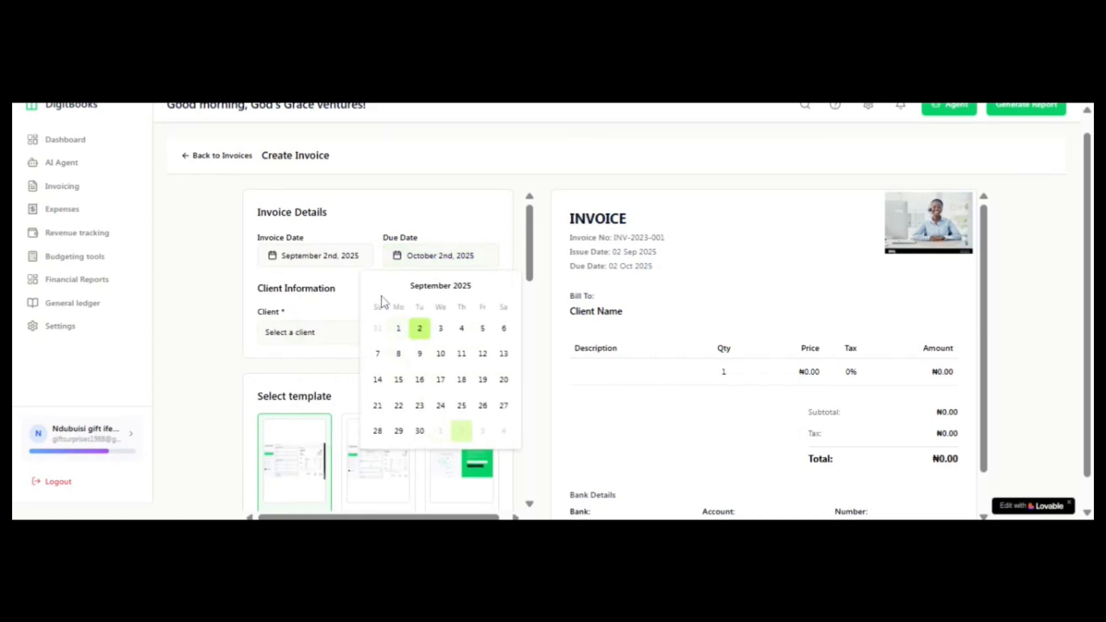
pyautogui.click(418, 432)
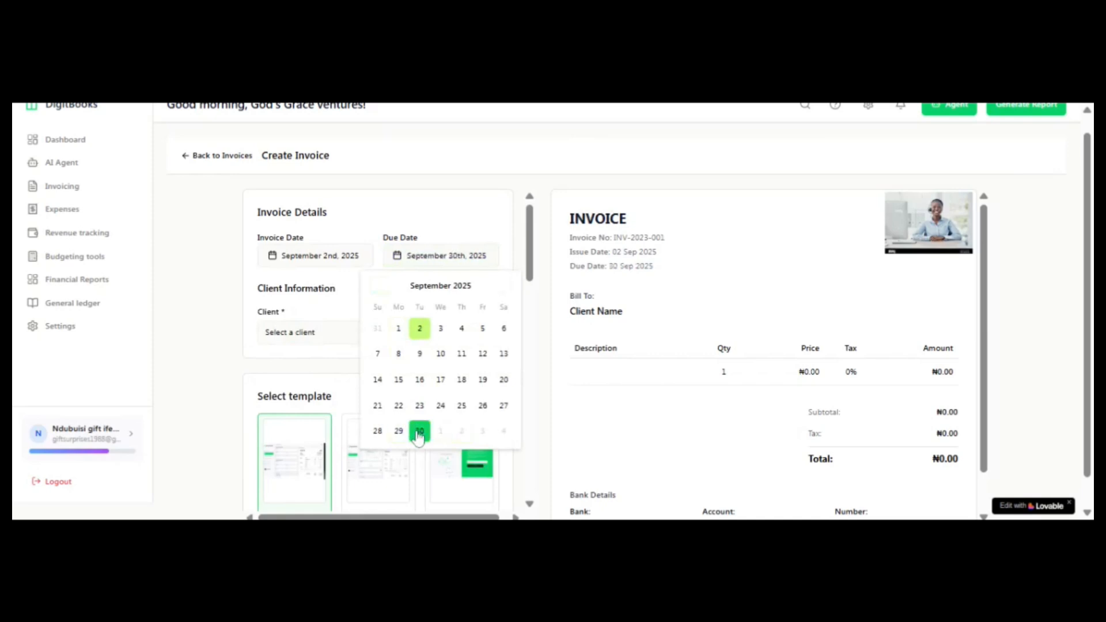
pyautogui.click(419, 433)
pyautogui.click(418, 436)
pyautogui.click(486, 213)
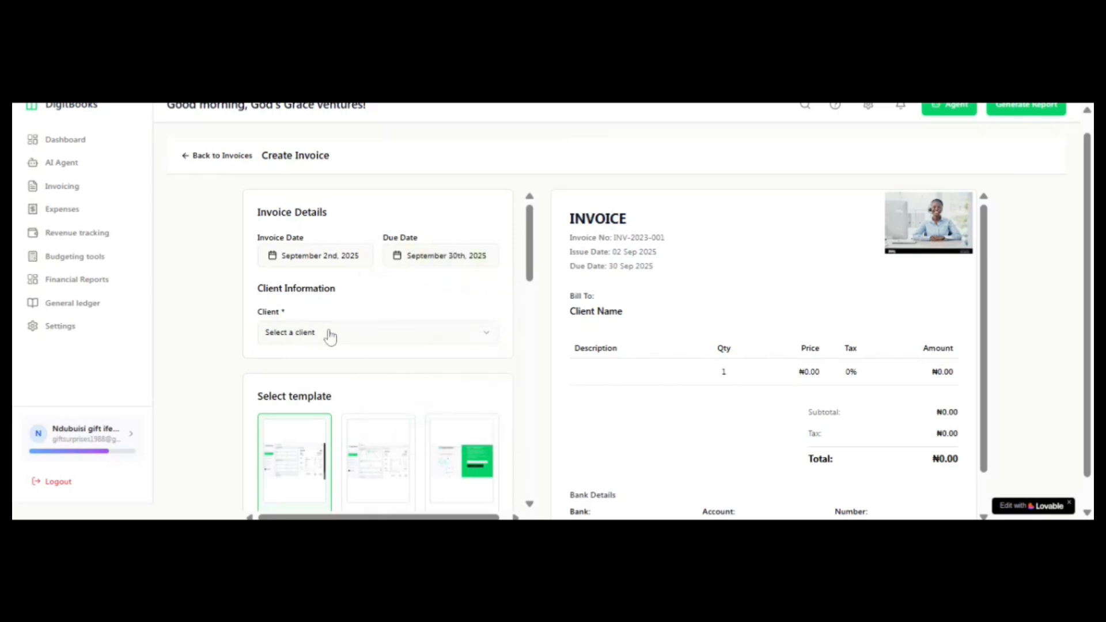
# Step: Assign the existing client to the invoice and apply the Professional template
pyautogui.click(485, 334)
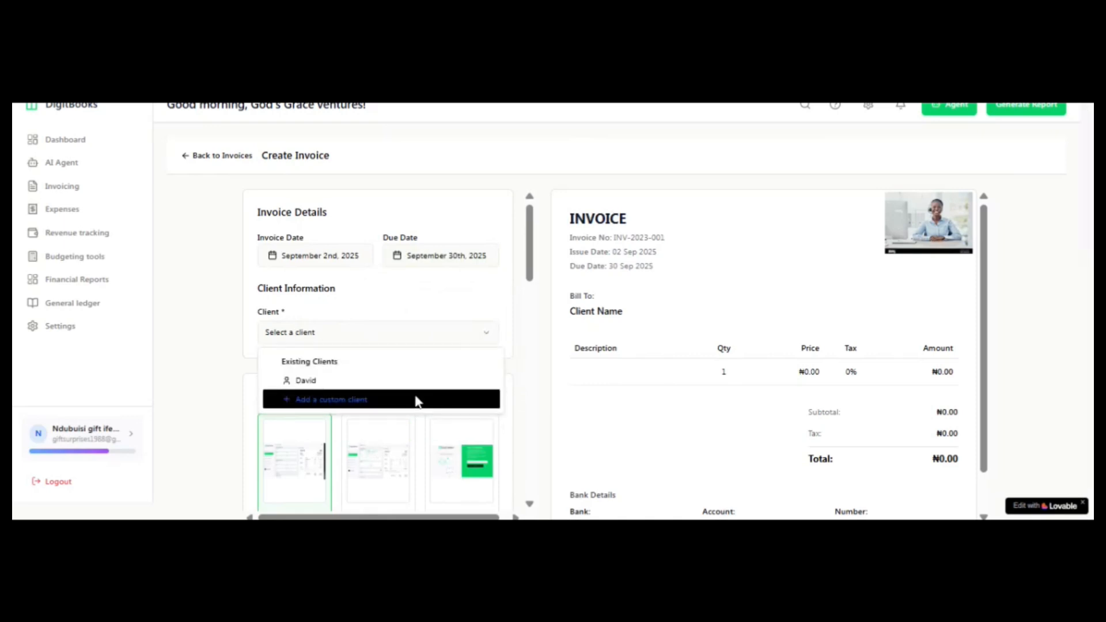
pyautogui.click(370, 387)
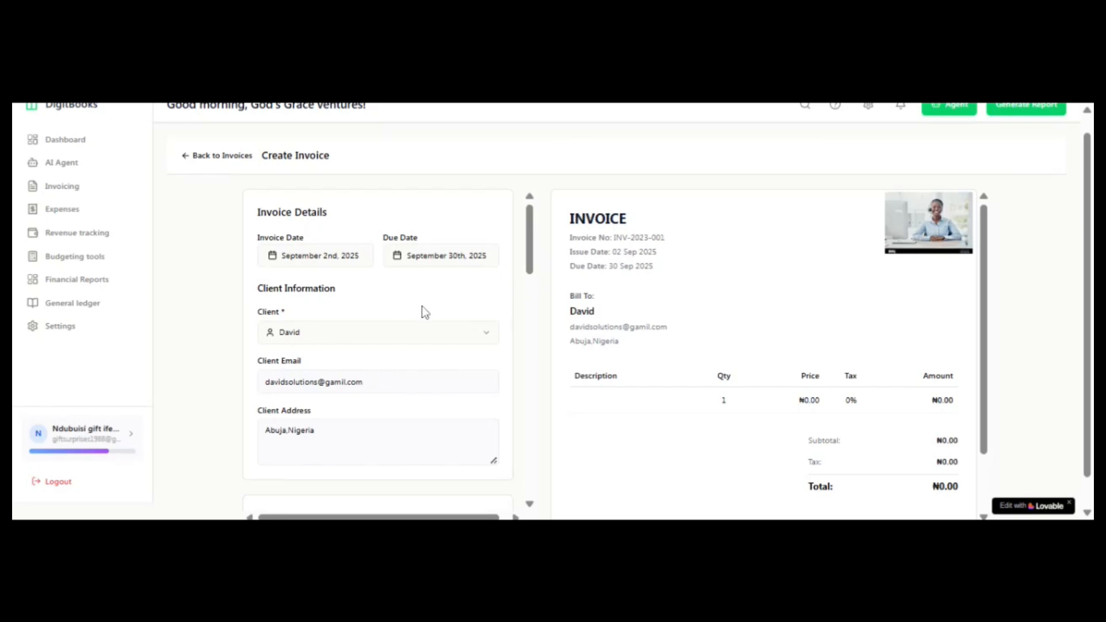
pyautogui.scroll(-5, 525, 254)
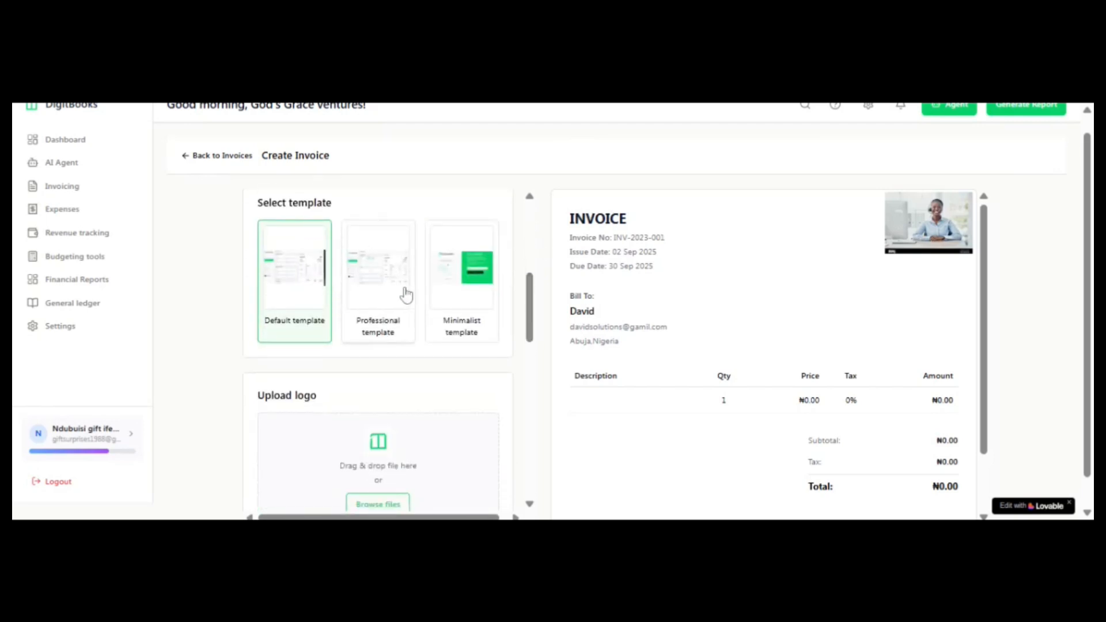
pyautogui.click(399, 320)
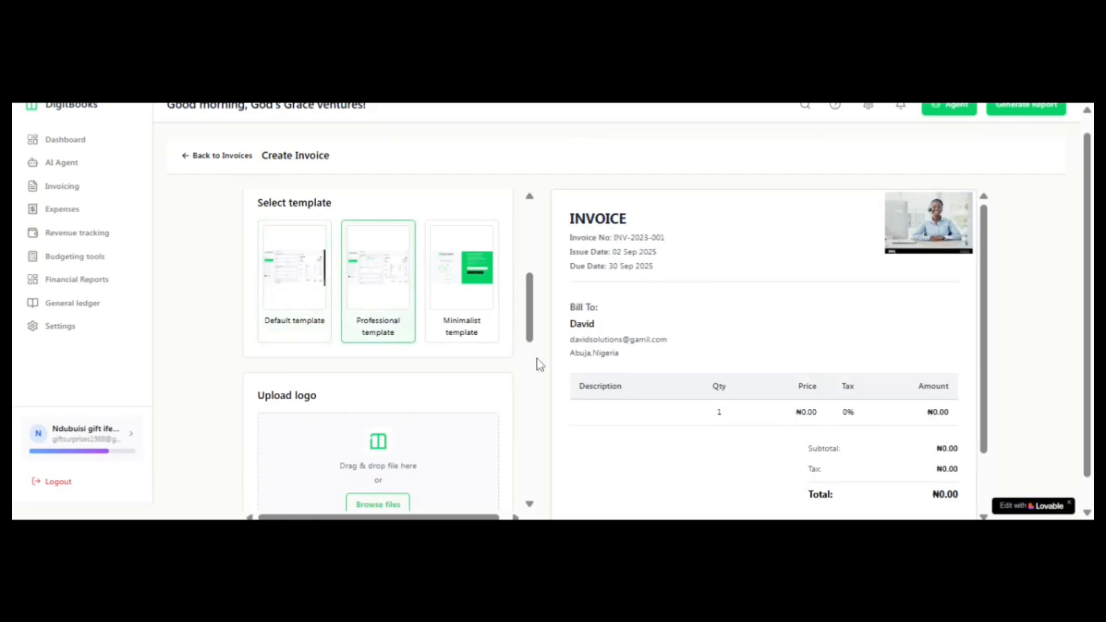
# Step: Upload a logo image for the invoice, enlarge it slightly beyond its original size, and save it
pyautogui.moveTo(533, 340); pyautogui.dragTo(533, 369)
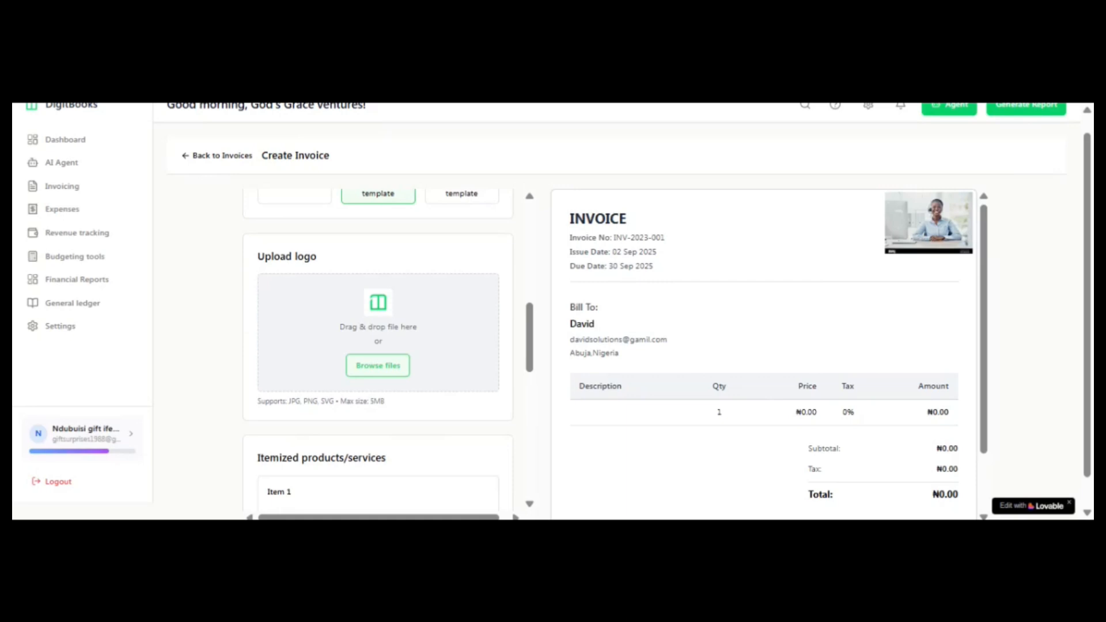
pyautogui.scroll(5, 429, 398)
pyautogui.scroll(-4, 429, 397)
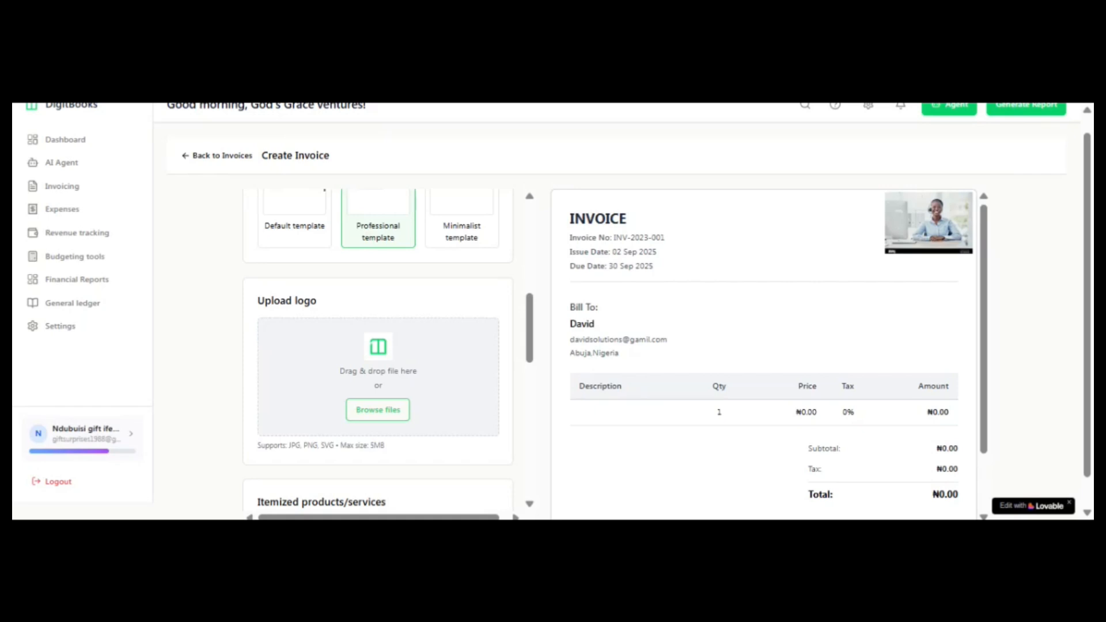
pyautogui.moveTo(530, 353); pyautogui.dragTo(529, 370)
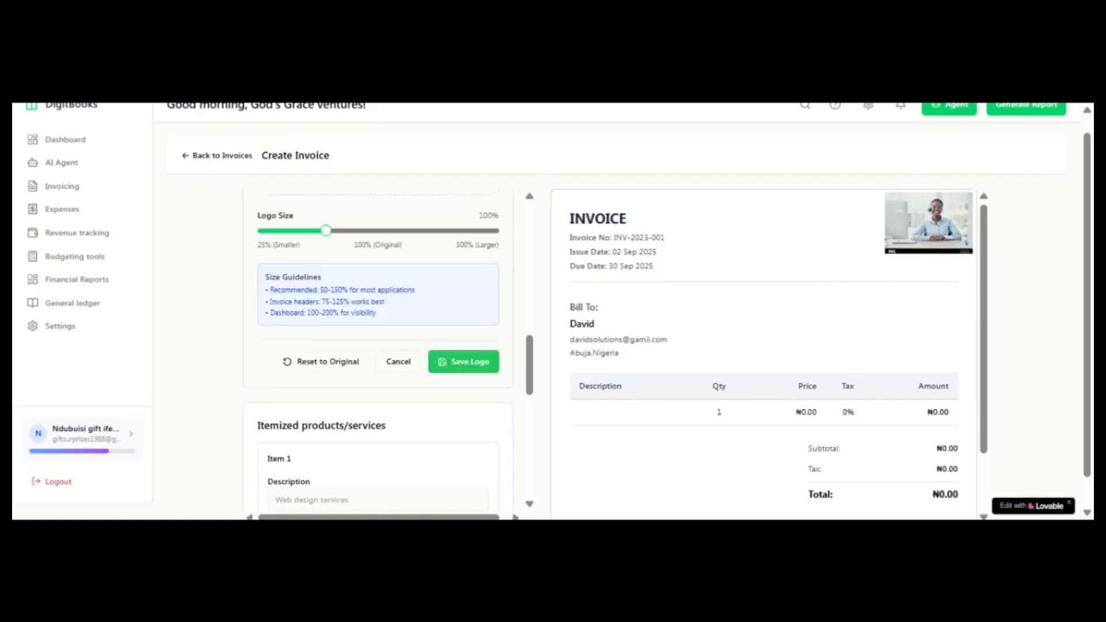
pyautogui.scroll(3, 529, 373)
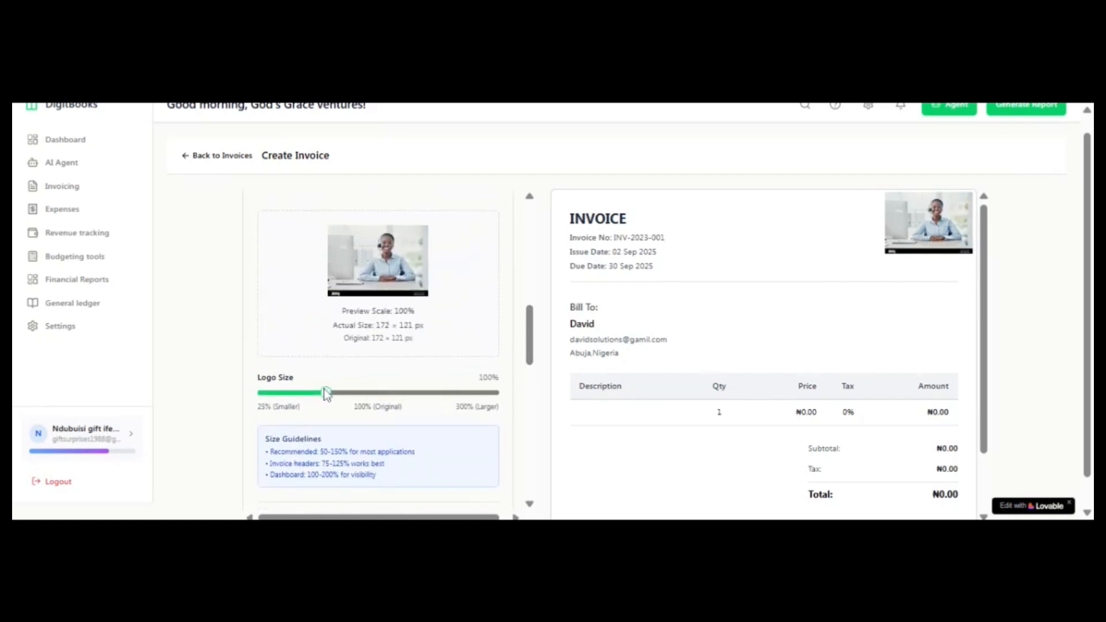
pyautogui.moveTo(326, 393)
pyautogui.mouseDown()
pyautogui.moveTo(360, 403)
pyautogui.moveTo(342, 404)
pyautogui.mouseUp()
pyautogui.scroll(-4, 404, 357)
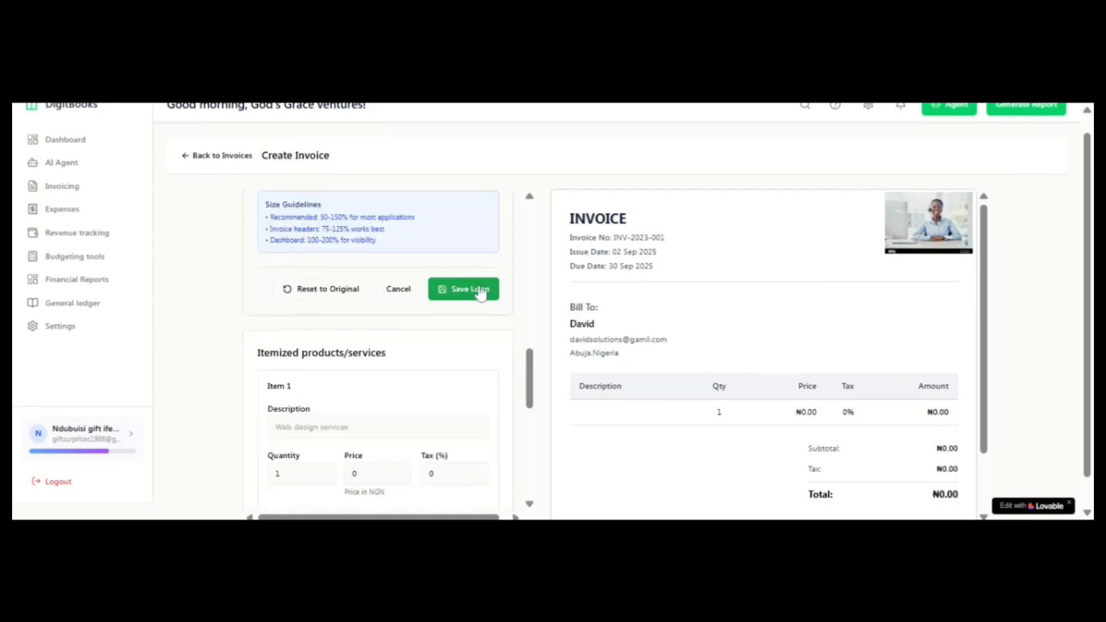
pyautogui.click(479, 290)
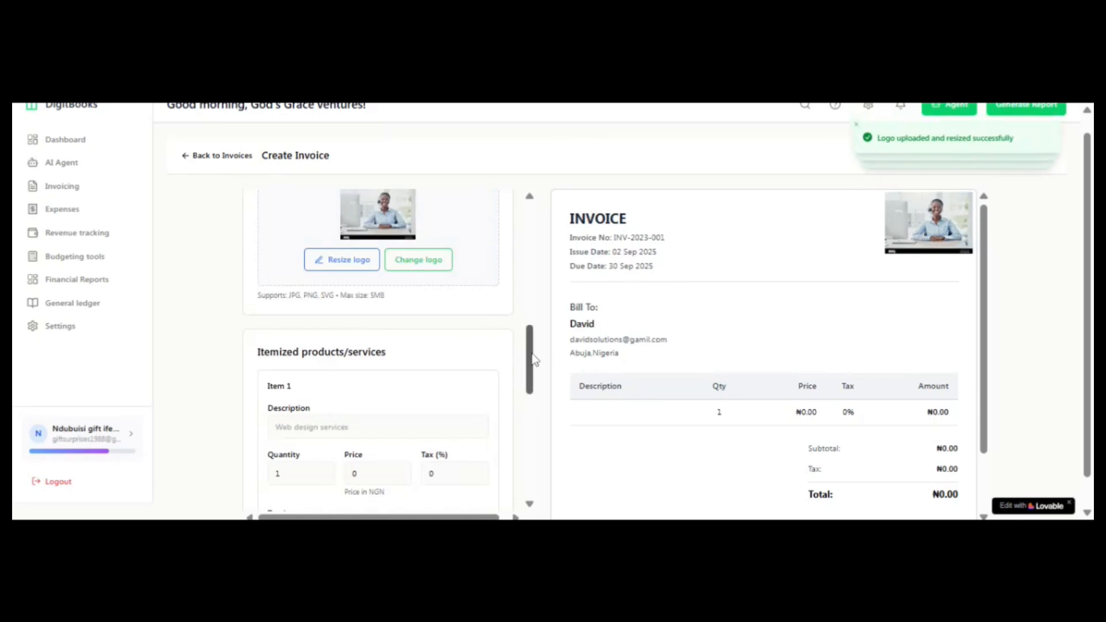
# Step: Enter "david solutions deliveries" as the description of the invoice's first item
pyautogui.moveTo(533, 359); pyautogui.dragTo(534, 386)
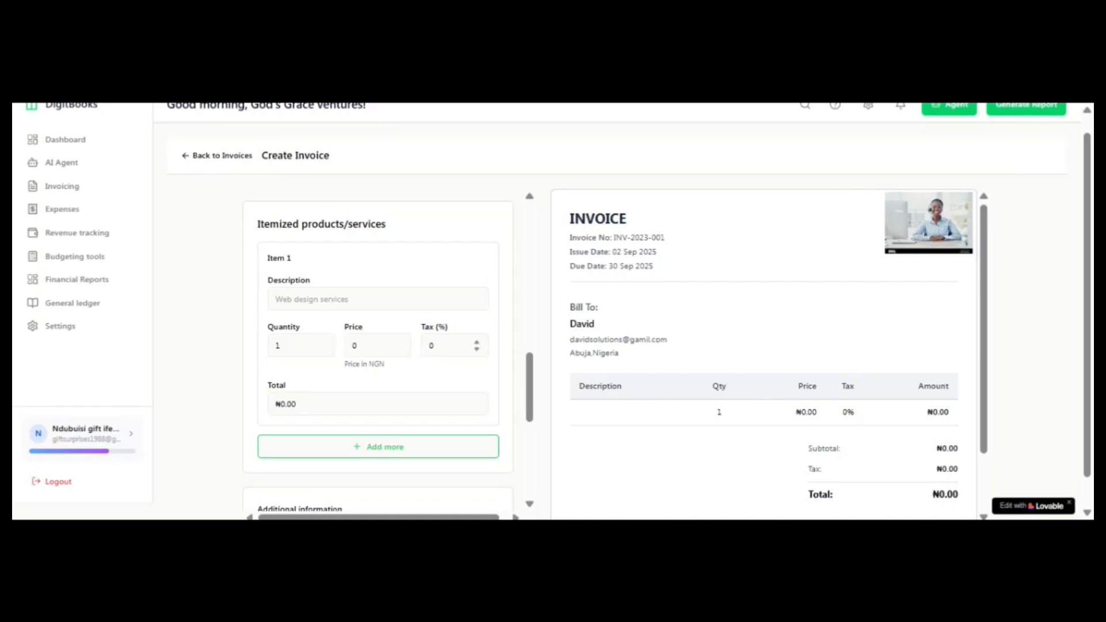
pyautogui.click(378, 298)
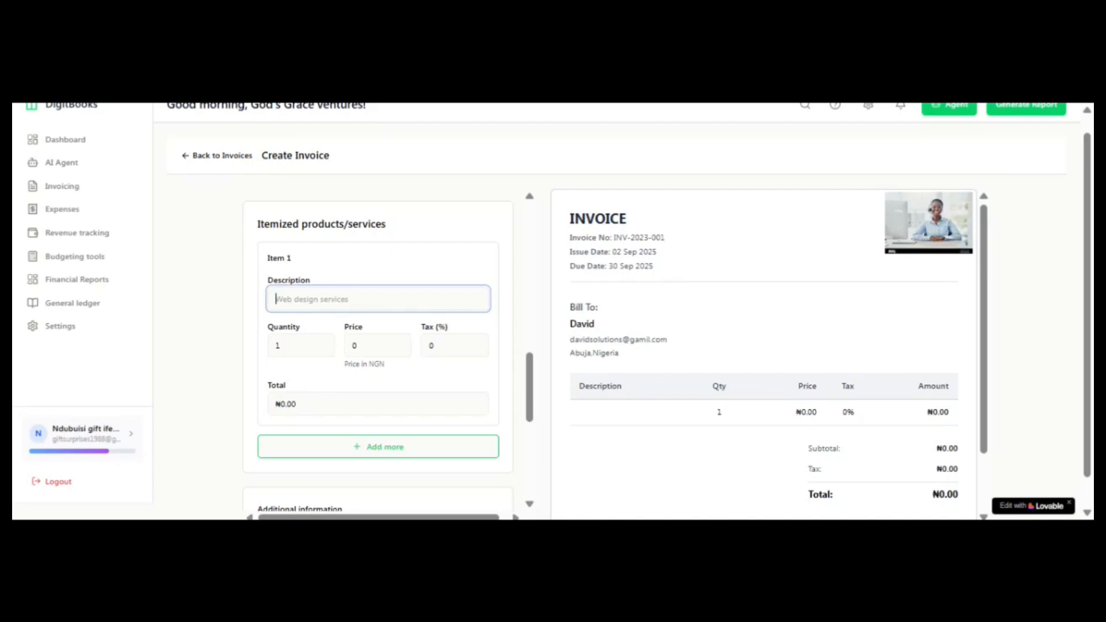
pyautogui.write('david solutions de')
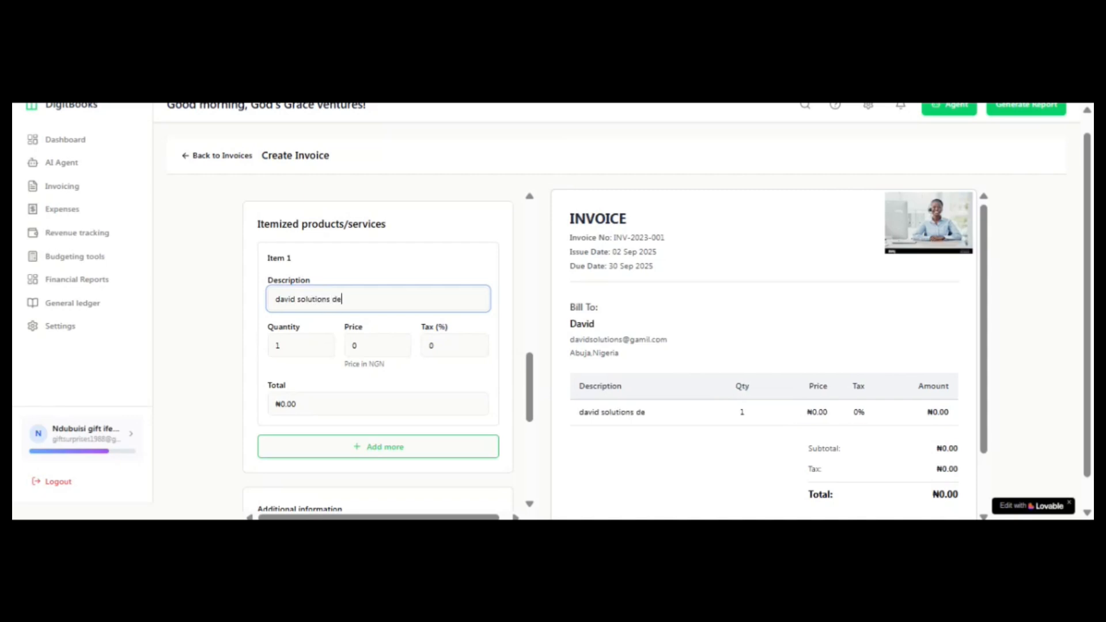
pyautogui.press('BackSpace')
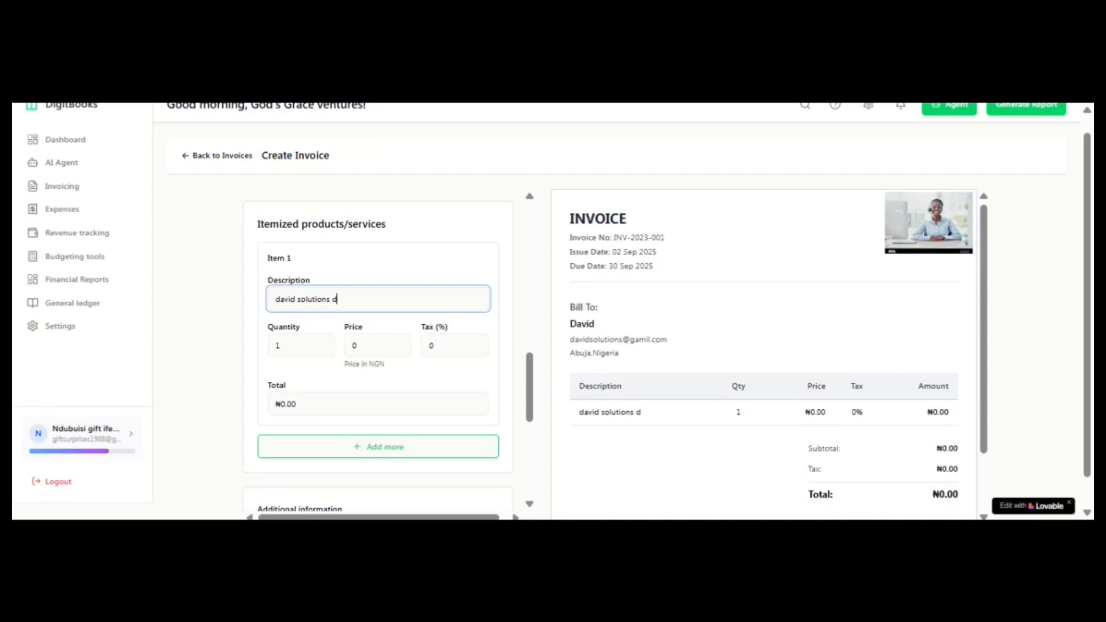
pyautogui.write('eliver')
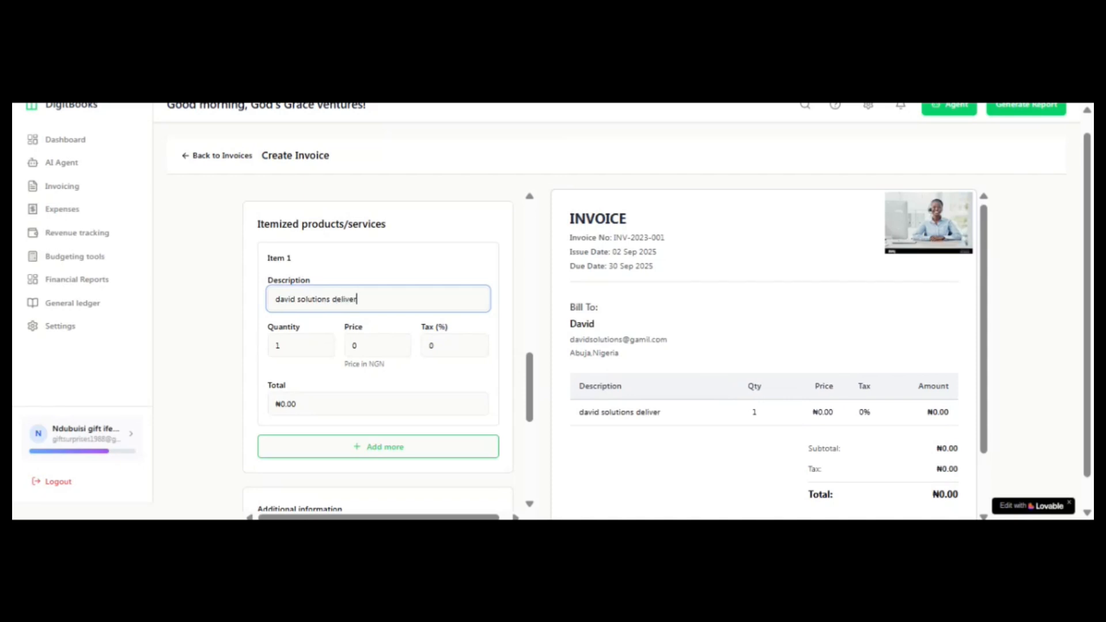
pyautogui.write('ies')
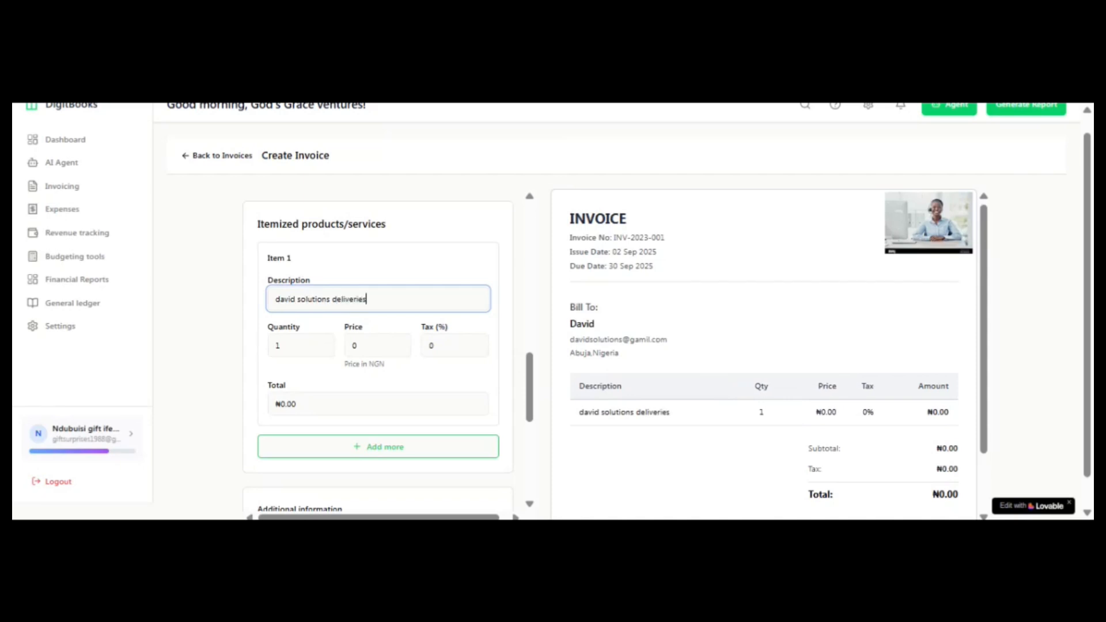
# Step: Set the first item's quantity to 5, its price to 10000 NGN and its tax to 7.5%
pyautogui.click(288, 345)
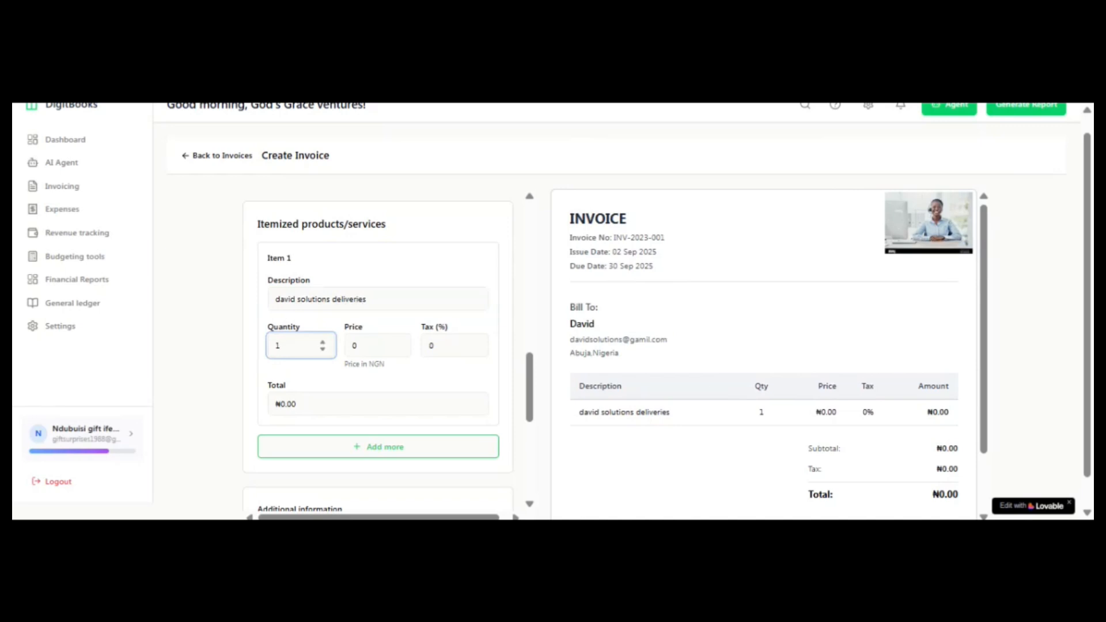
pyautogui.press('BackSpace')
pyautogui.click(371, 346)
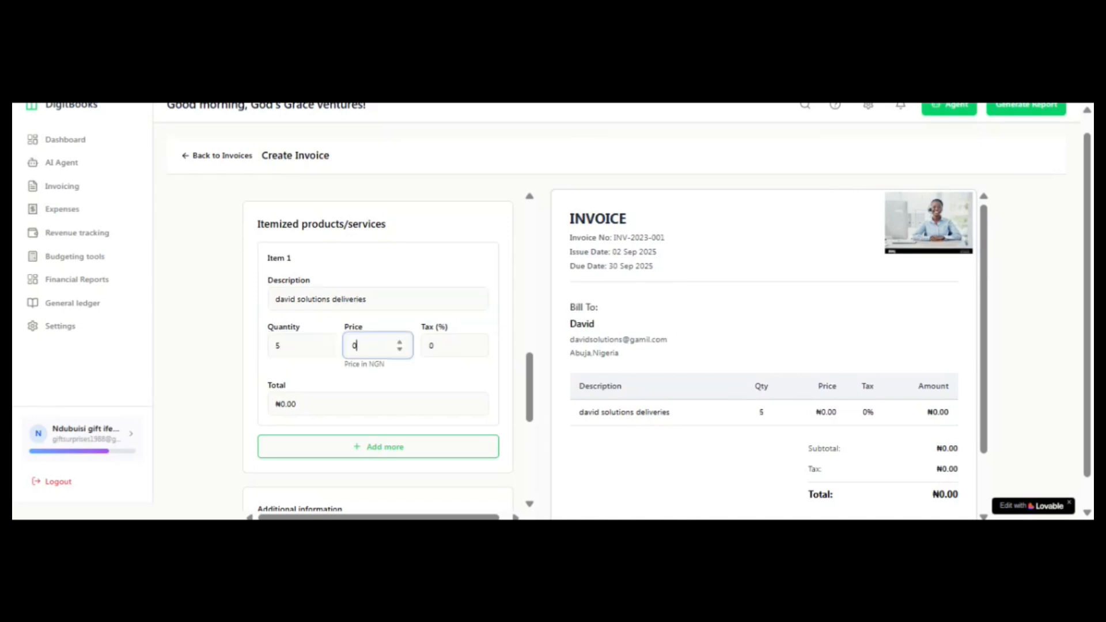
pyautogui.write('10')
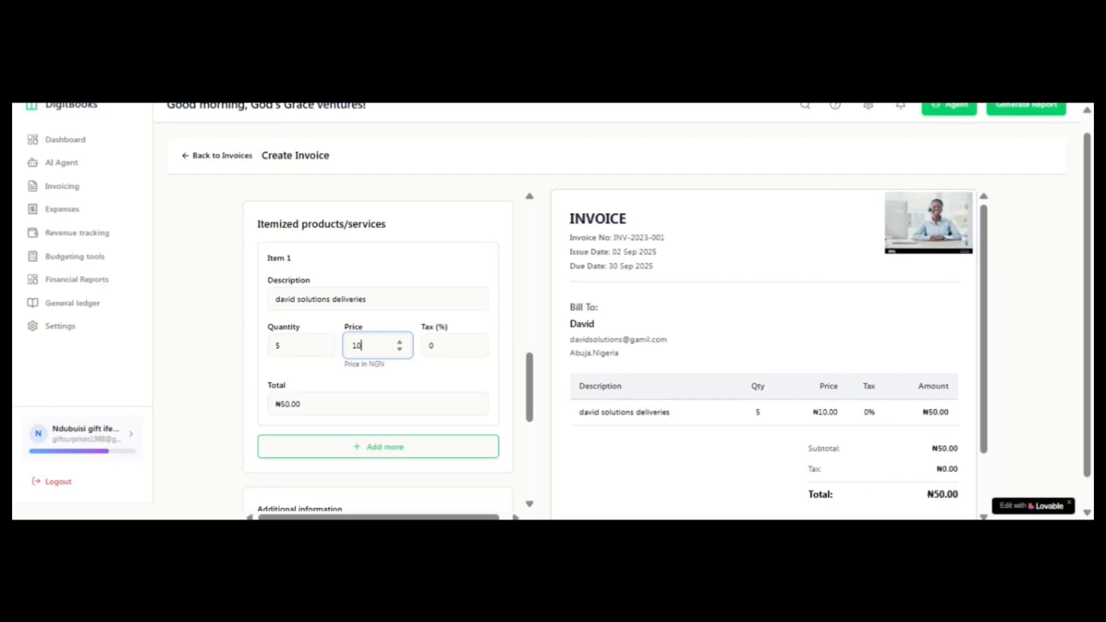
pyautogui.write('00')
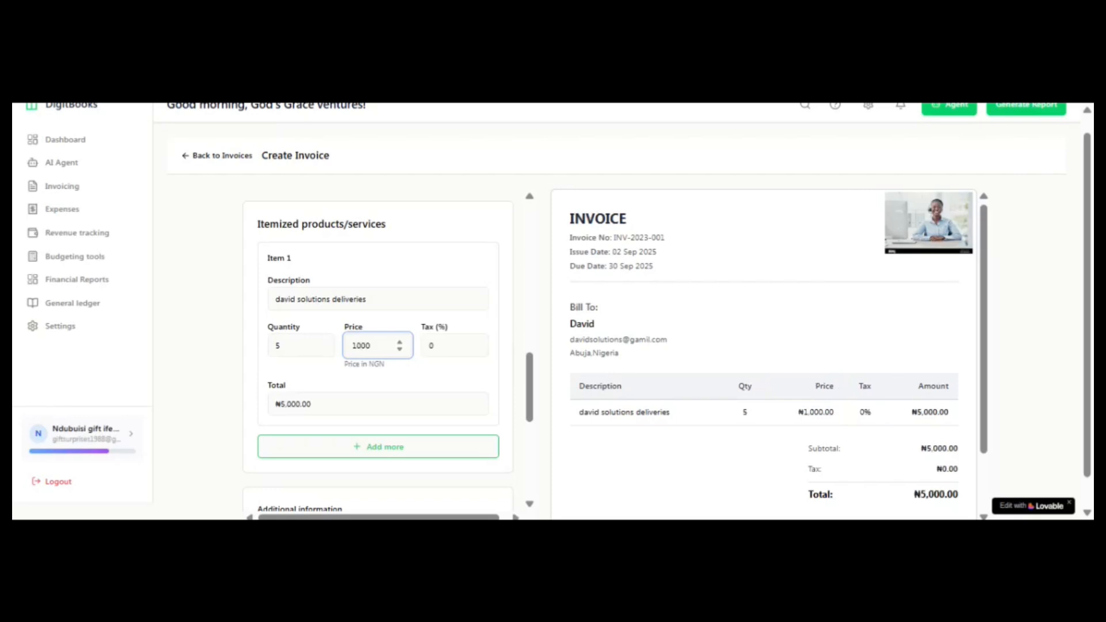
pyautogui.write('0')
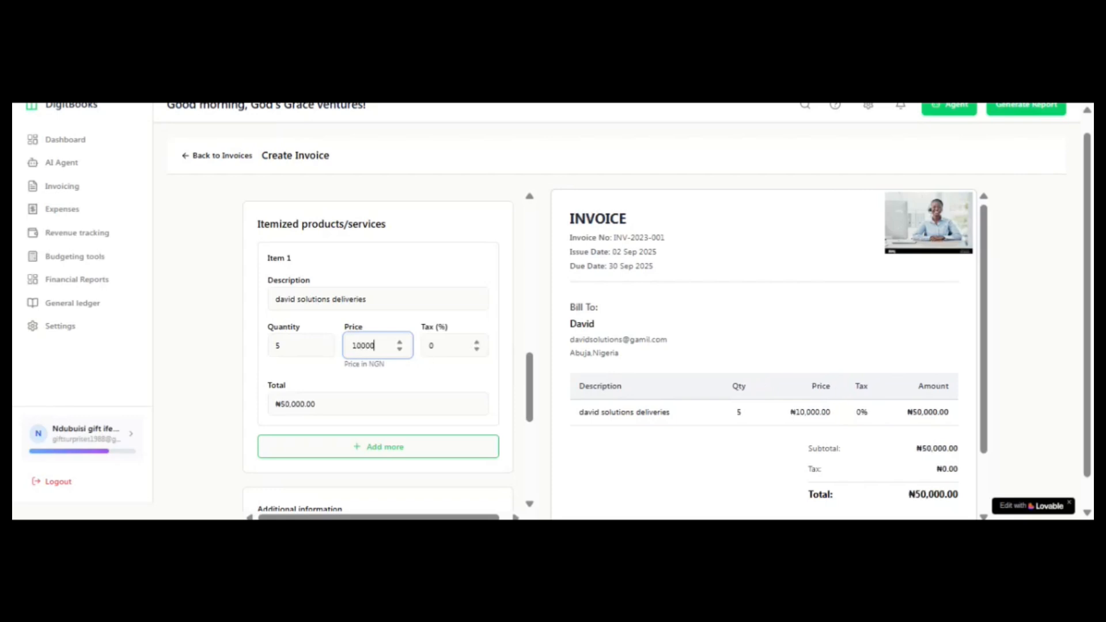
pyautogui.press('Tab')
pyautogui.write('7.5')
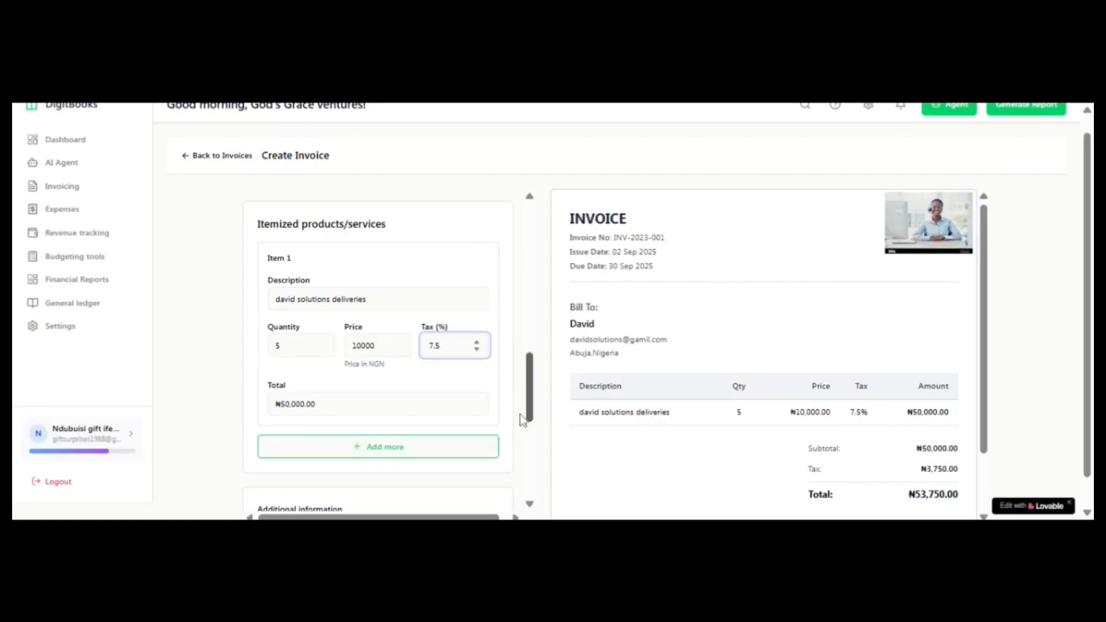
# Step: Fill in the issuer's bank account number with 9mobile 9Payment Service Bank as the bank, and verify the account
pyautogui.click(444, 451)
pyautogui.moveTo(537, 389); pyautogui.dragTo(537, 393)
pyautogui.moveTo(538, 401); pyautogui.dragTo(536, 412)
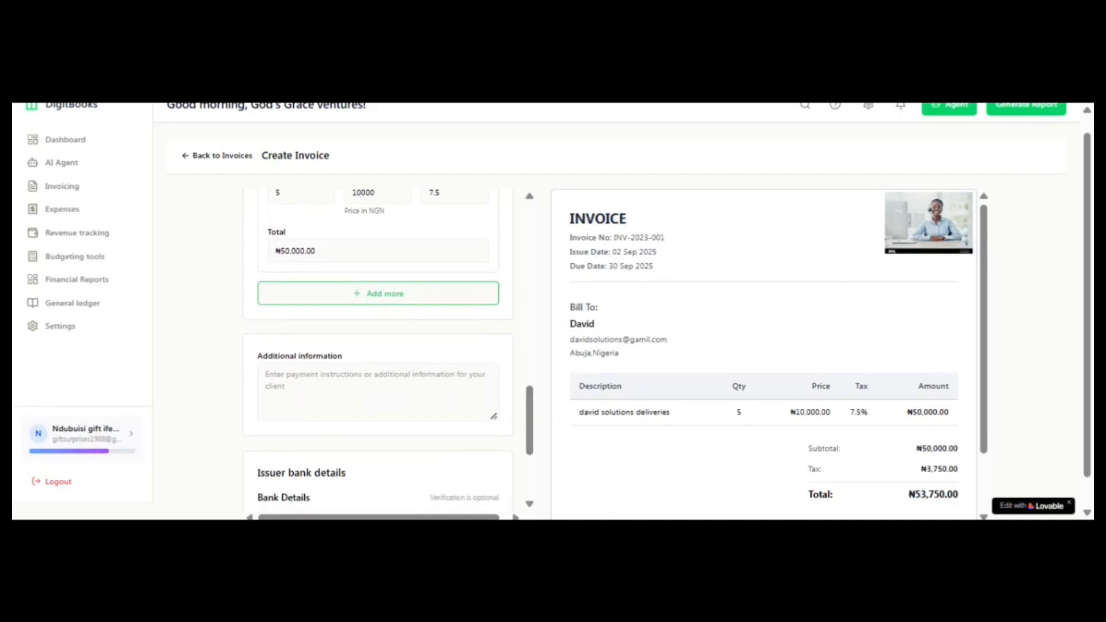
pyautogui.click(370, 372)
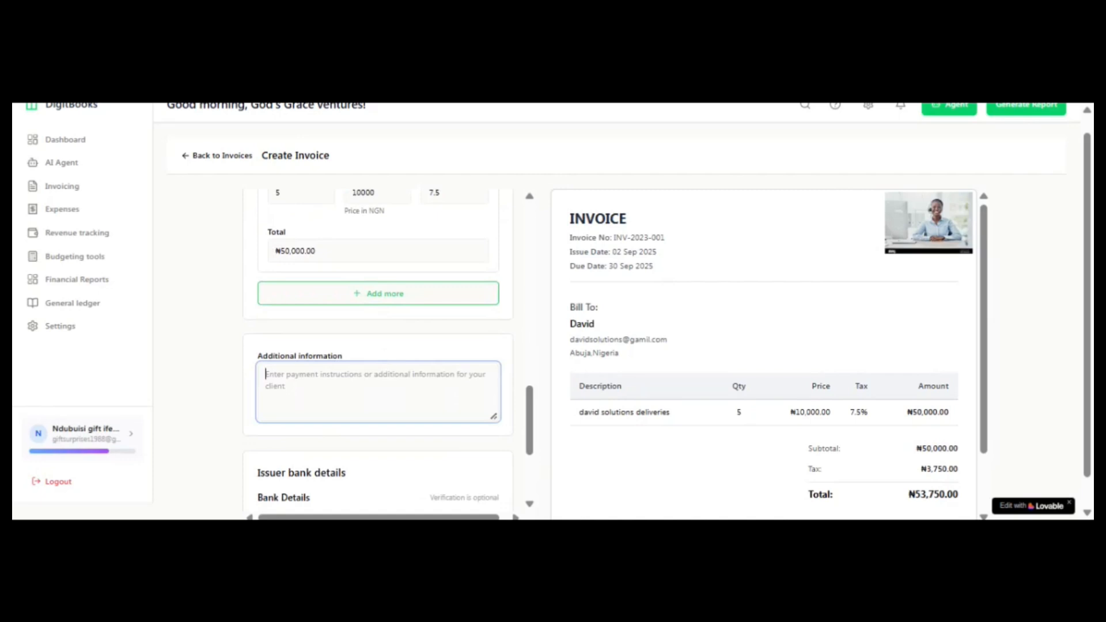
pyautogui.moveTo(531, 433); pyautogui.dragTo(532, 490)
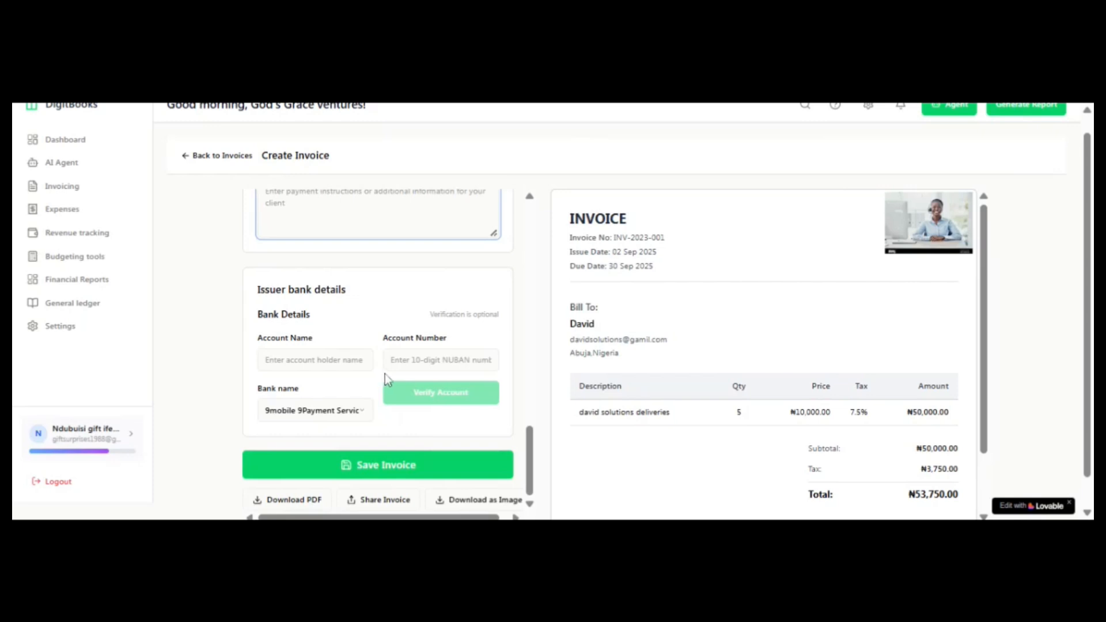
pyautogui.click(336, 360)
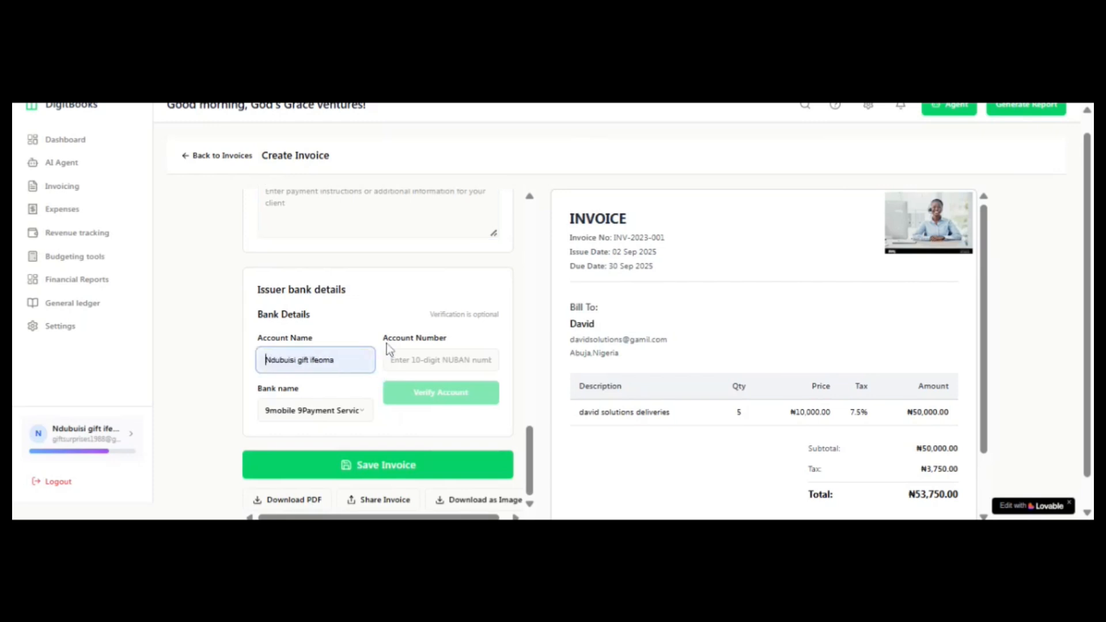
pyautogui.click(398, 359)
pyautogui.click(402, 393)
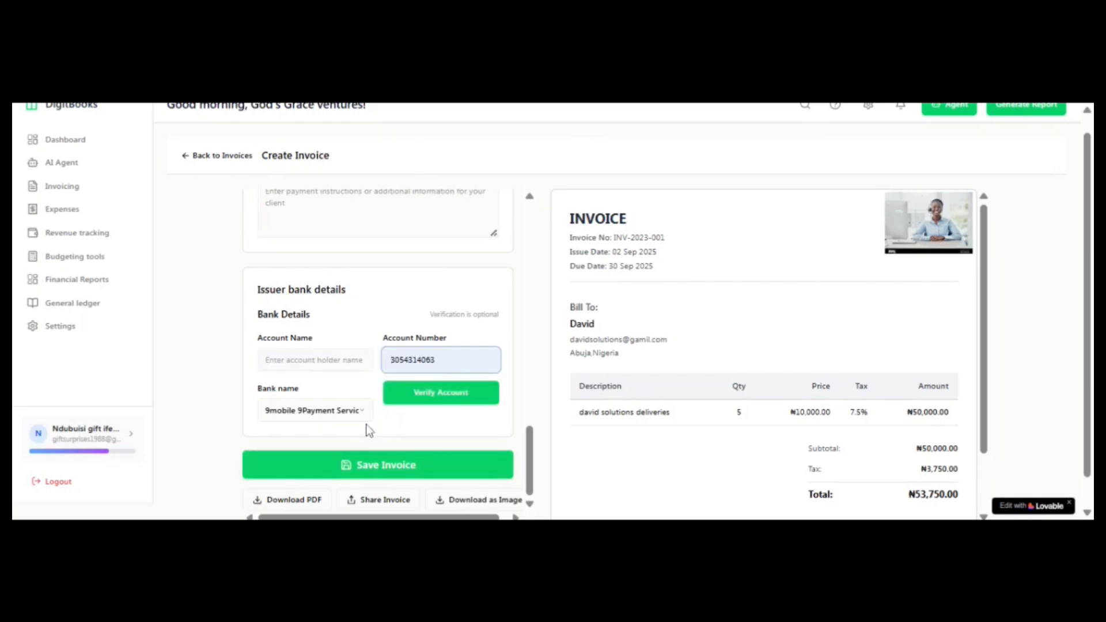
pyautogui.click(402, 464)
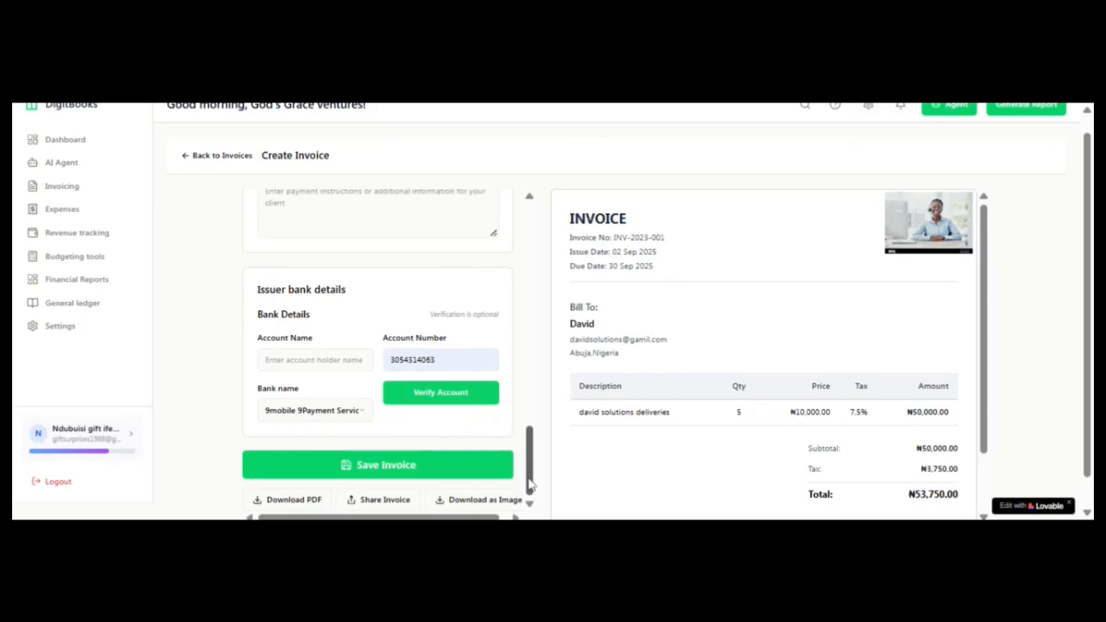
pyautogui.moveTo(533, 484)
pyautogui.mouseDown()
pyautogui.moveTo(535, 387)
pyautogui.moveTo(547, 494)
pyautogui.mouseUp()
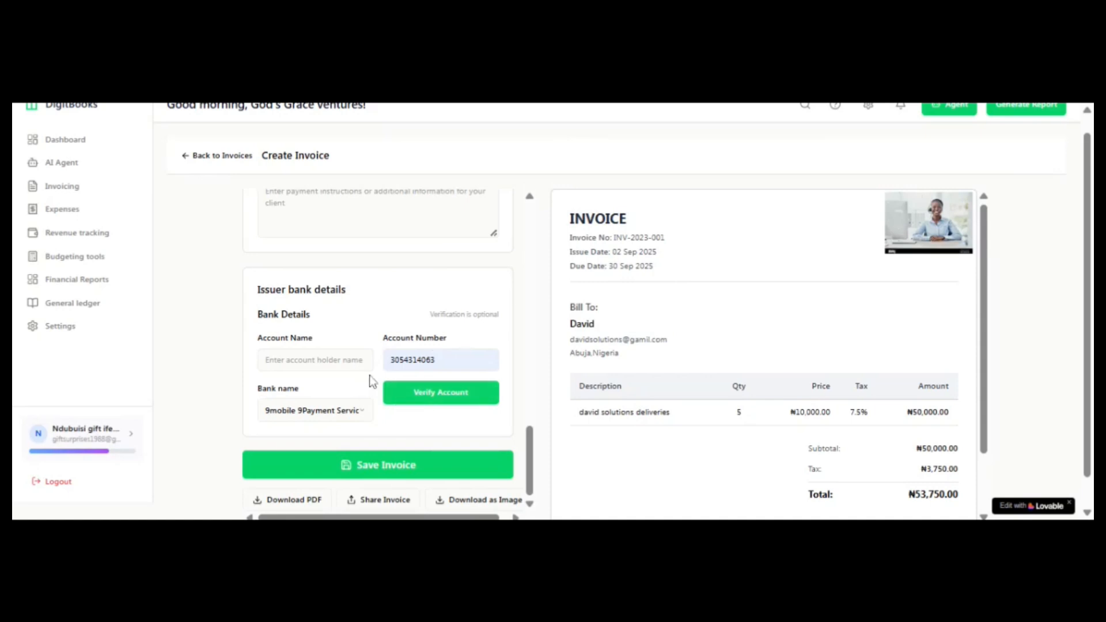
pyautogui.click(419, 397)
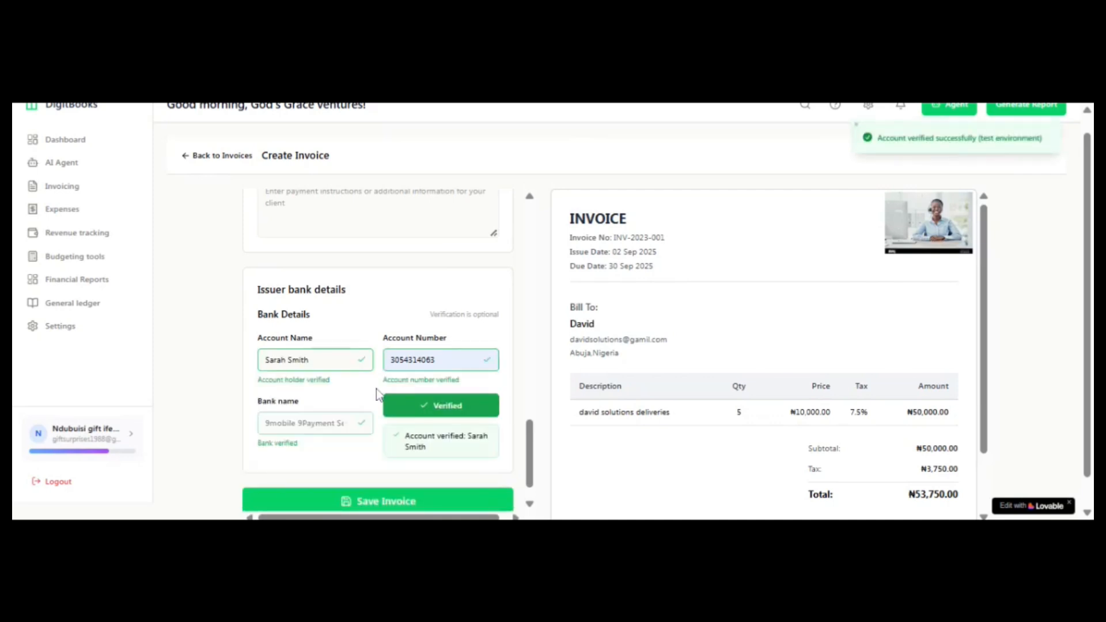
# Step: Save the invoice and review its saved details down to the payment information
pyautogui.scroll(-1, 518, 461)
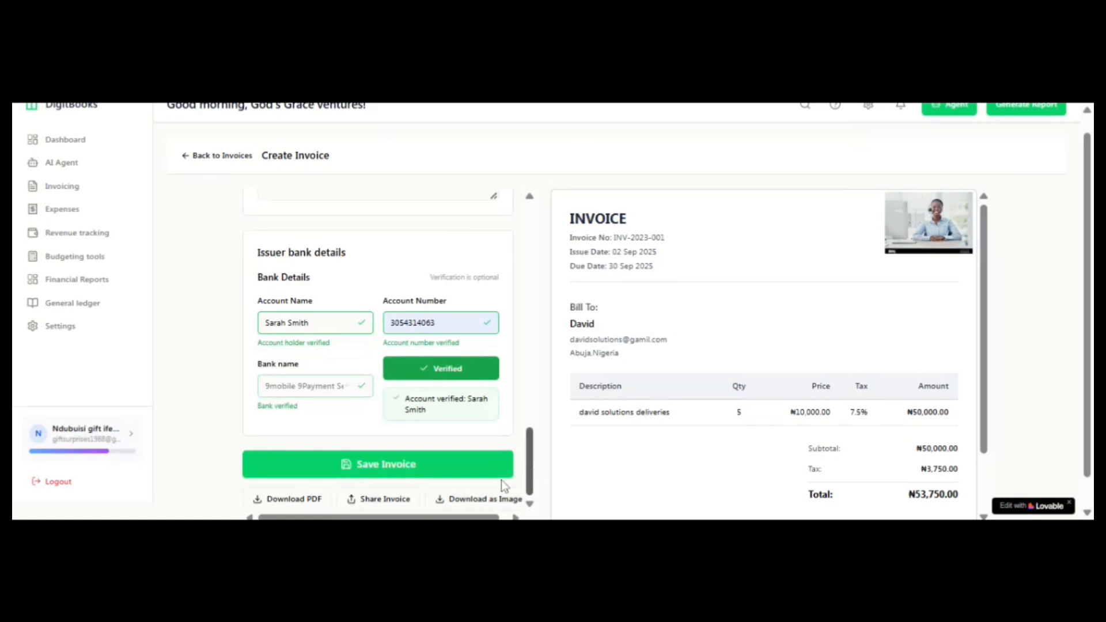
pyautogui.click(444, 478)
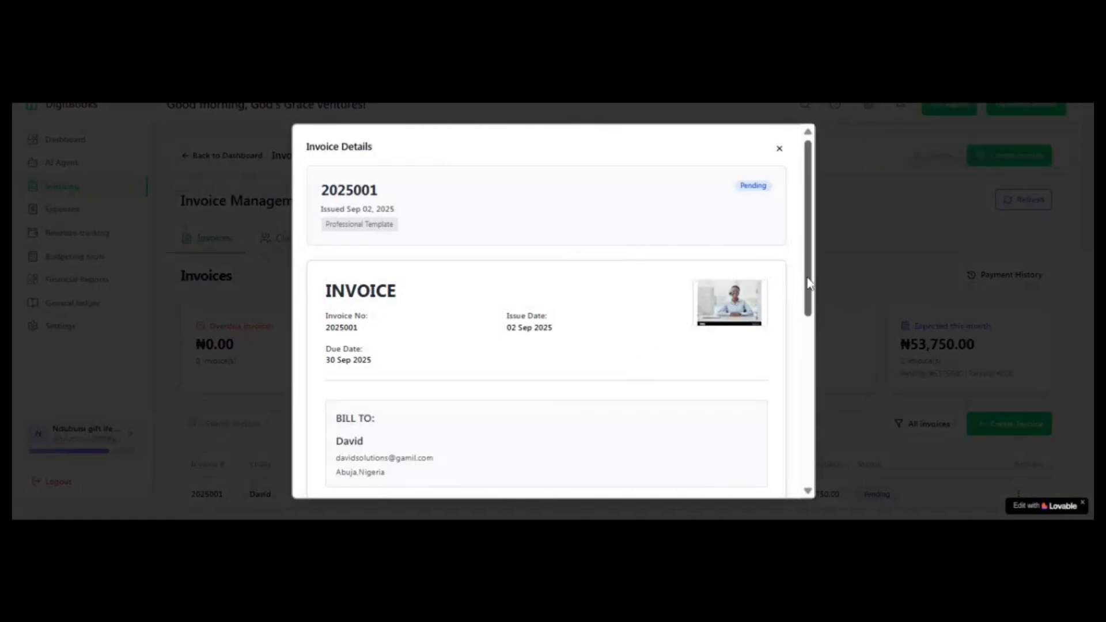
pyautogui.moveTo(803, 278); pyautogui.dragTo(824, 415)
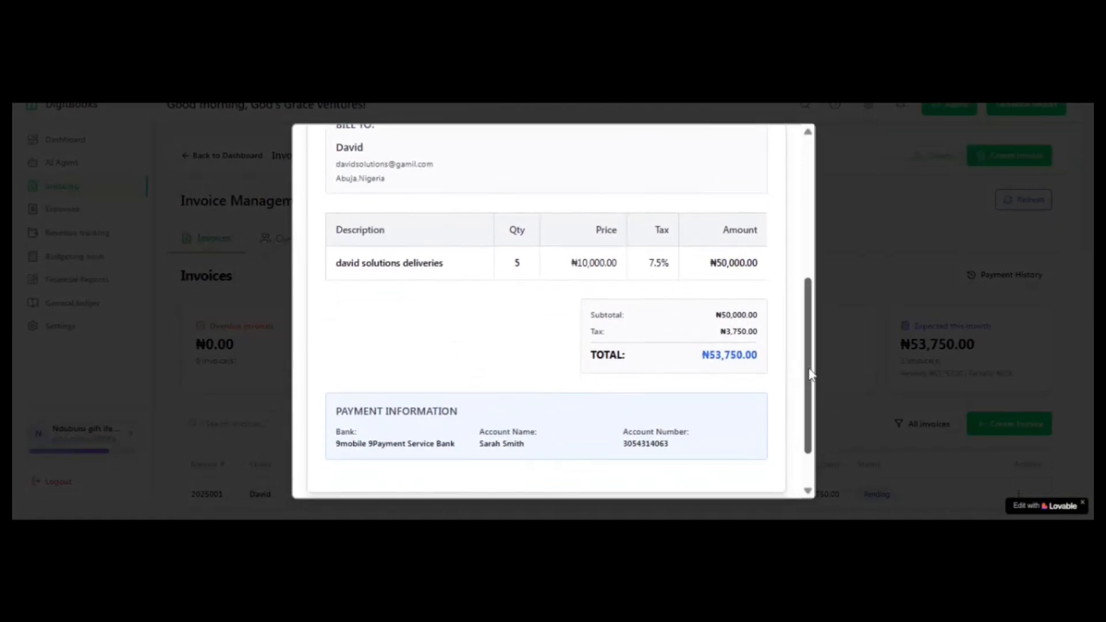
pyautogui.moveTo(810, 390); pyautogui.dragTo(817, 426)
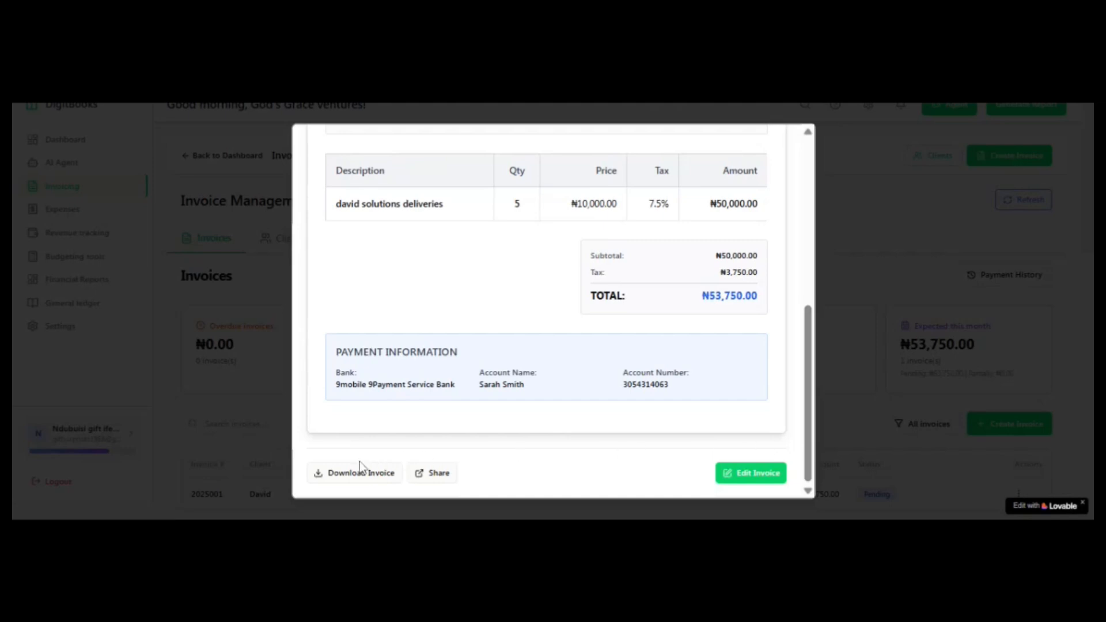
# Step: Download the saved invoice and try its share option, closing the invoice details when done
pyautogui.click(358, 477)
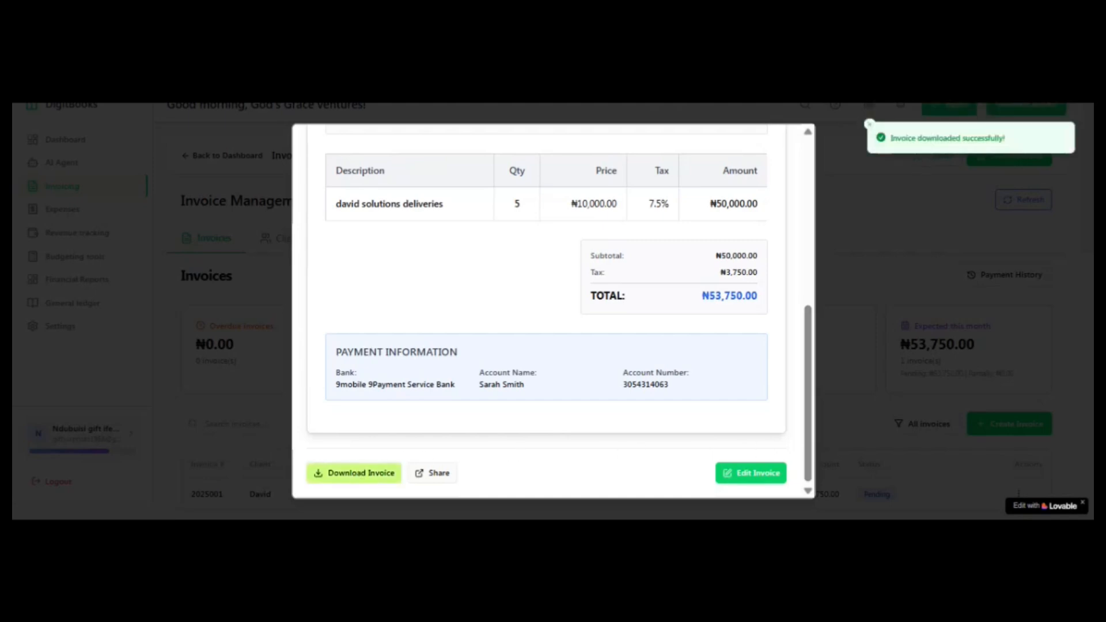
pyautogui.click(425, 480)
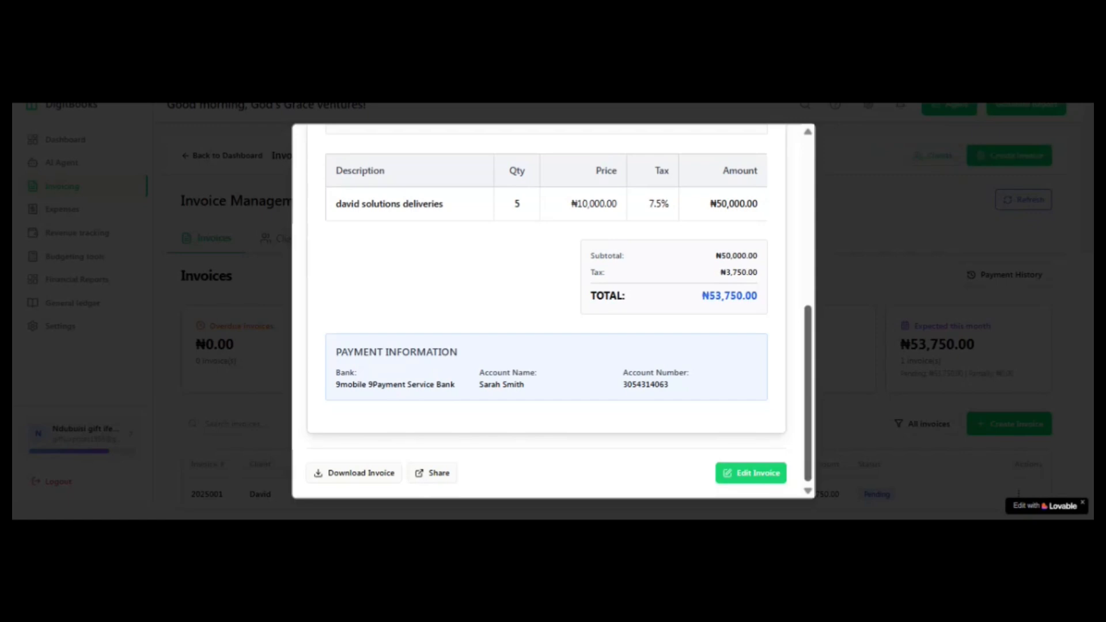
pyautogui.click(946, 315)
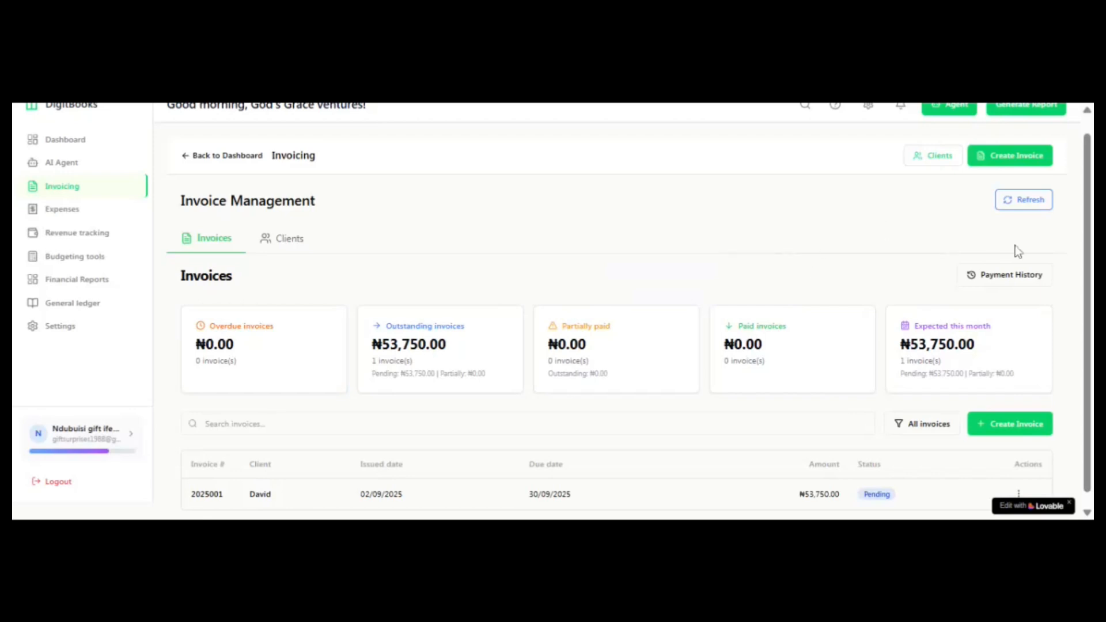
# Step: Check the actions available for the pending invoice and view the payment history
pyautogui.scroll(-1, 1089, 227)
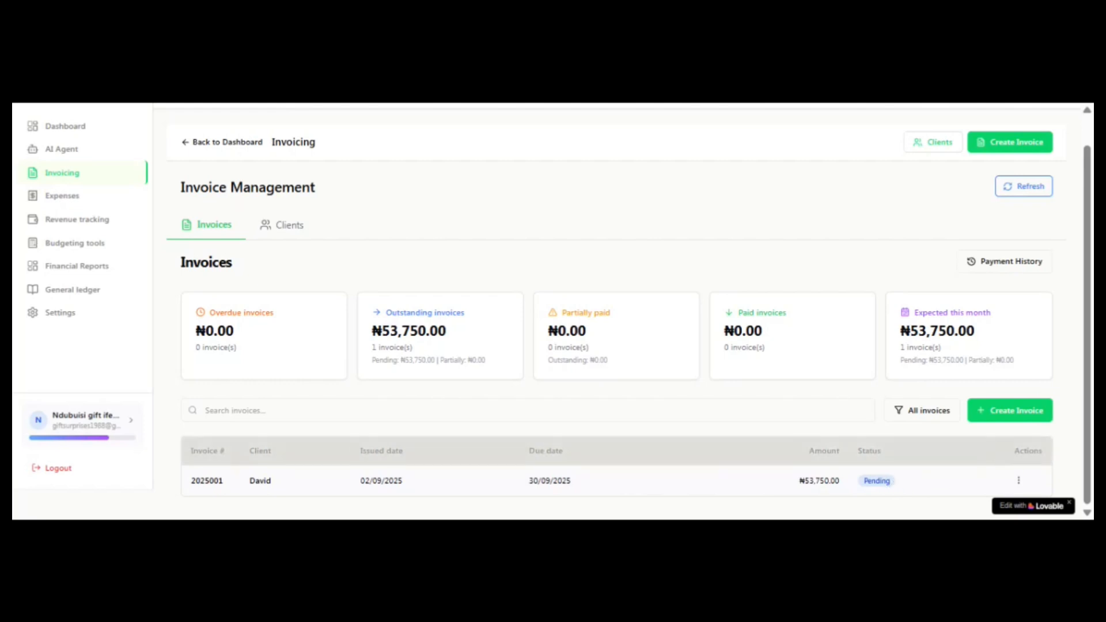
pyautogui.click(1019, 482)
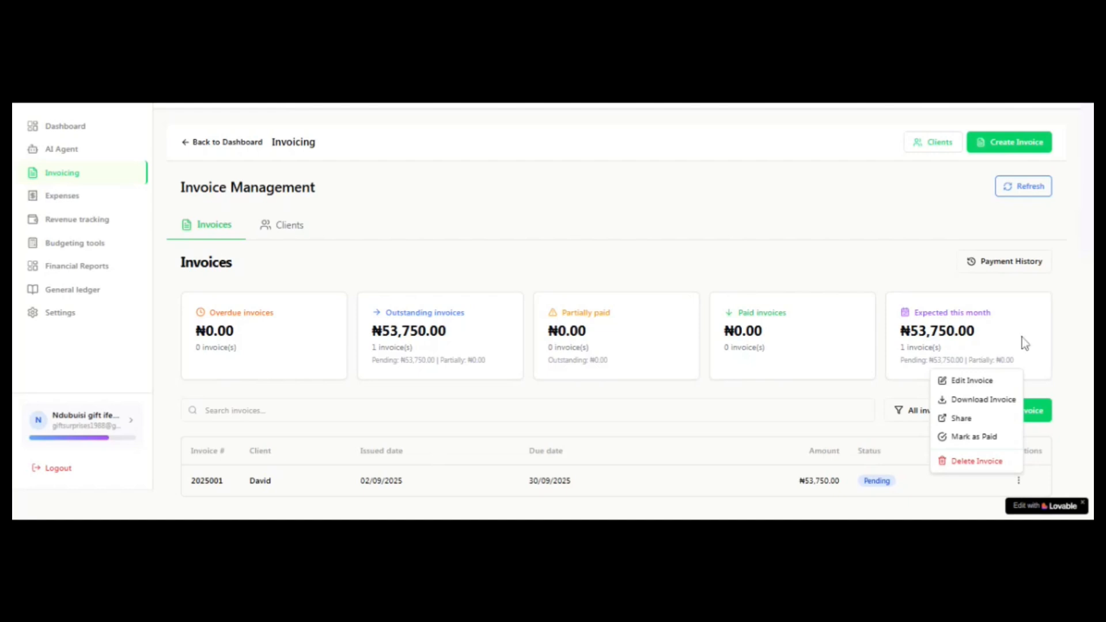
pyautogui.click(1069, 326)
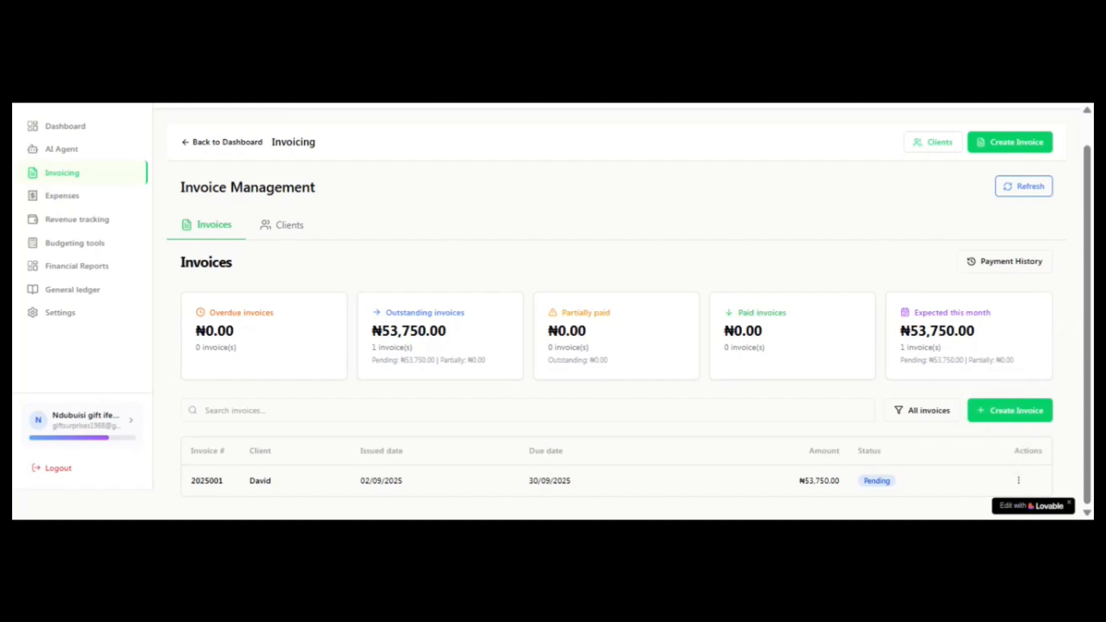
pyautogui.click(1012, 262)
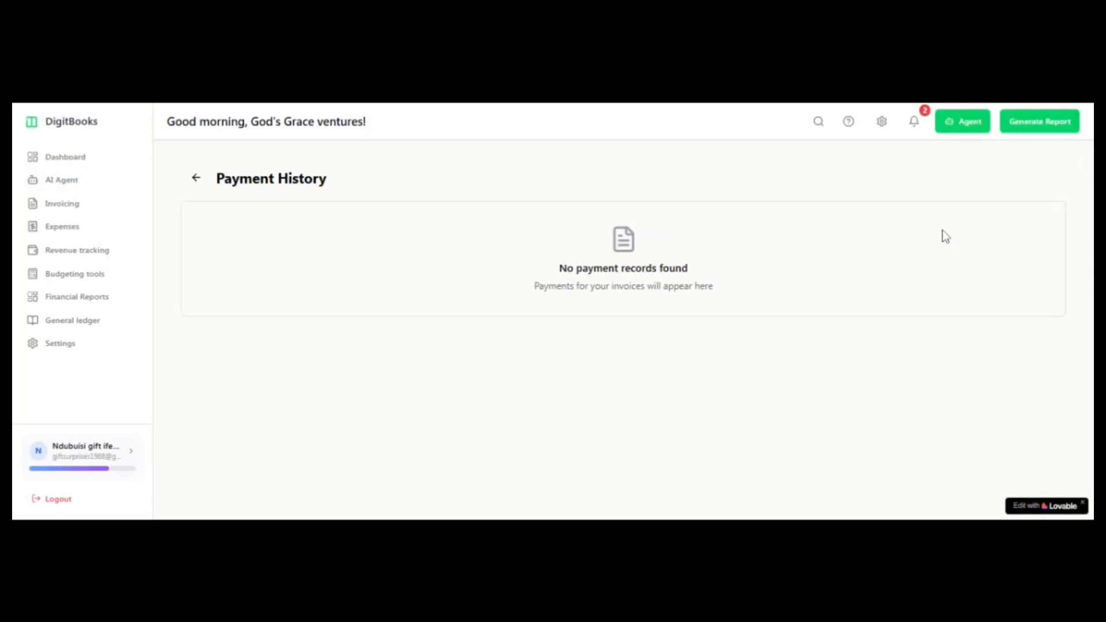
pyautogui.click(197, 178)
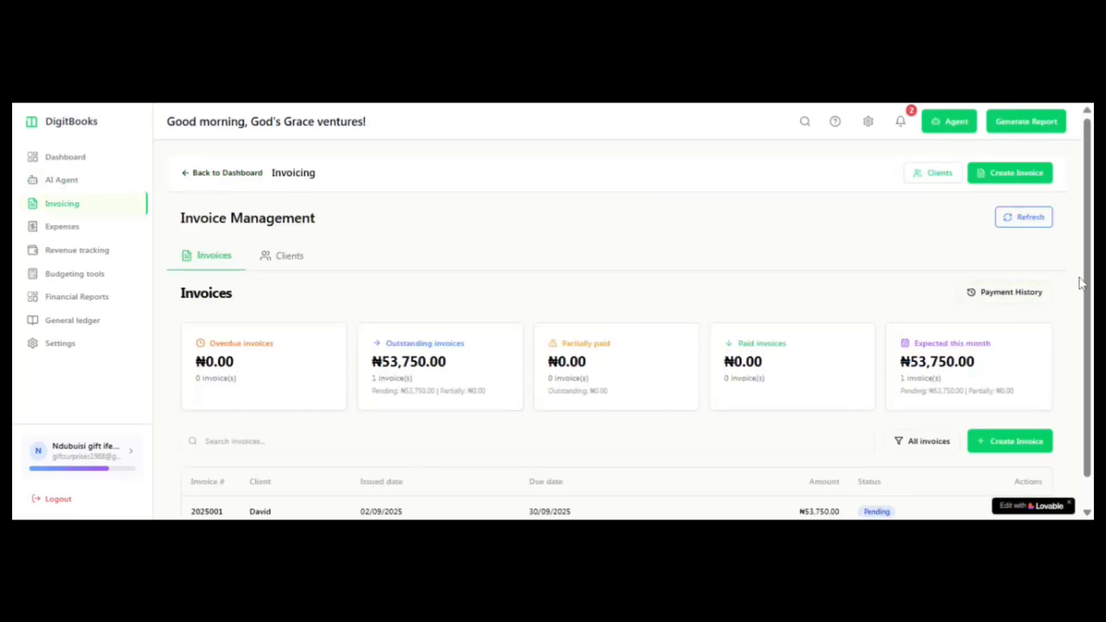
# Step: Start marking the pending invoice as paid, entering a first payment of 40000 with Cash as the payment method
pyautogui.scroll(-1, 1090, 282)
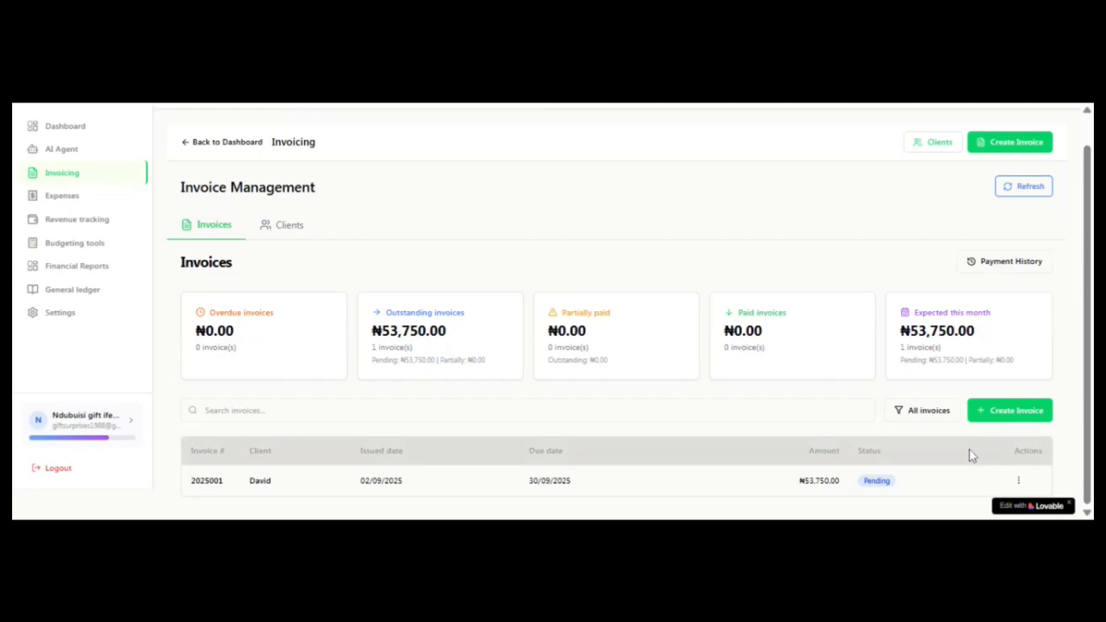
pyautogui.click(1018, 482)
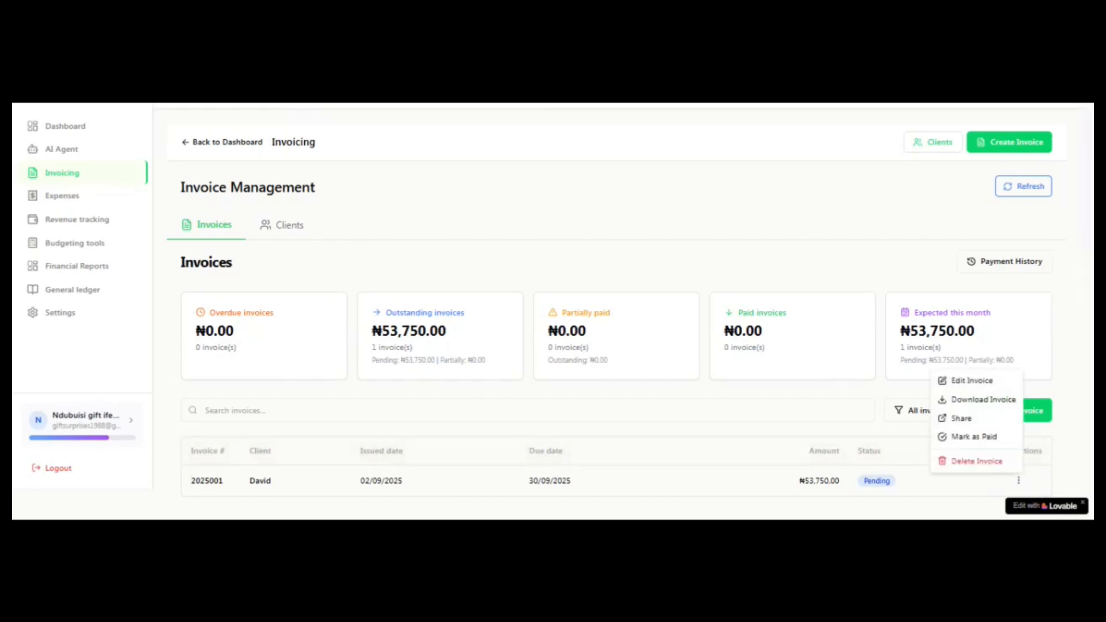
pyautogui.click(973, 437)
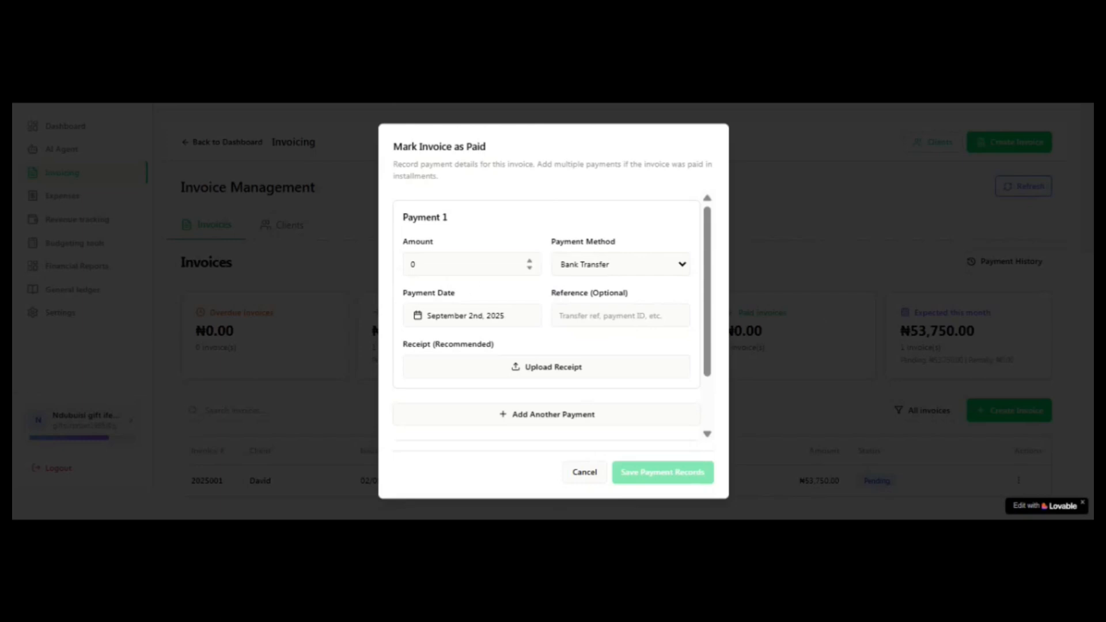
pyautogui.click(471, 264)
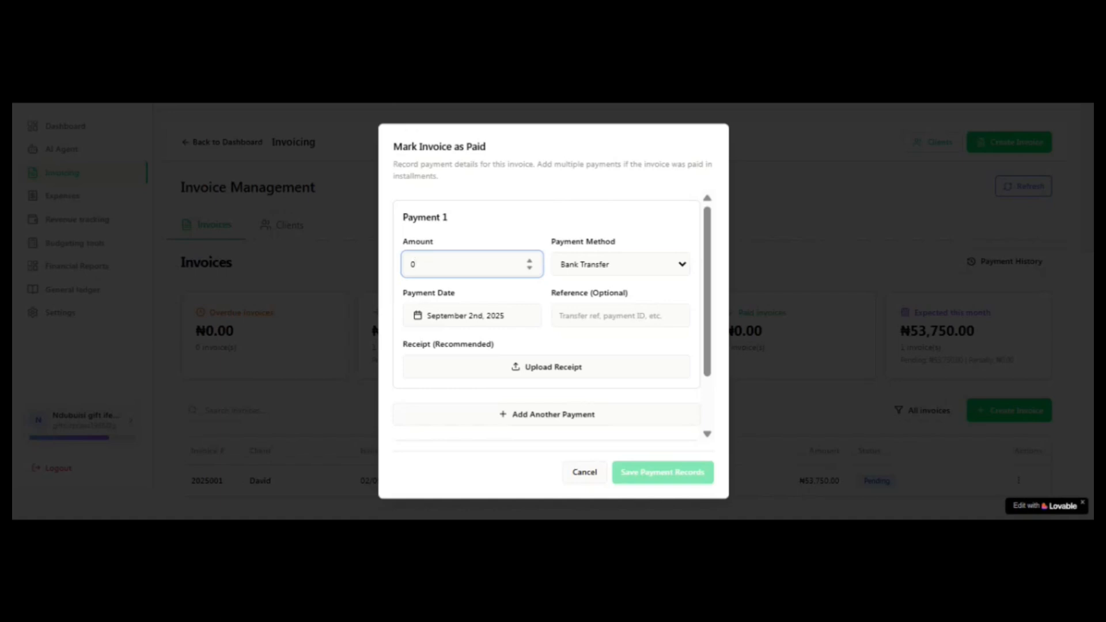
pyautogui.write('40000')
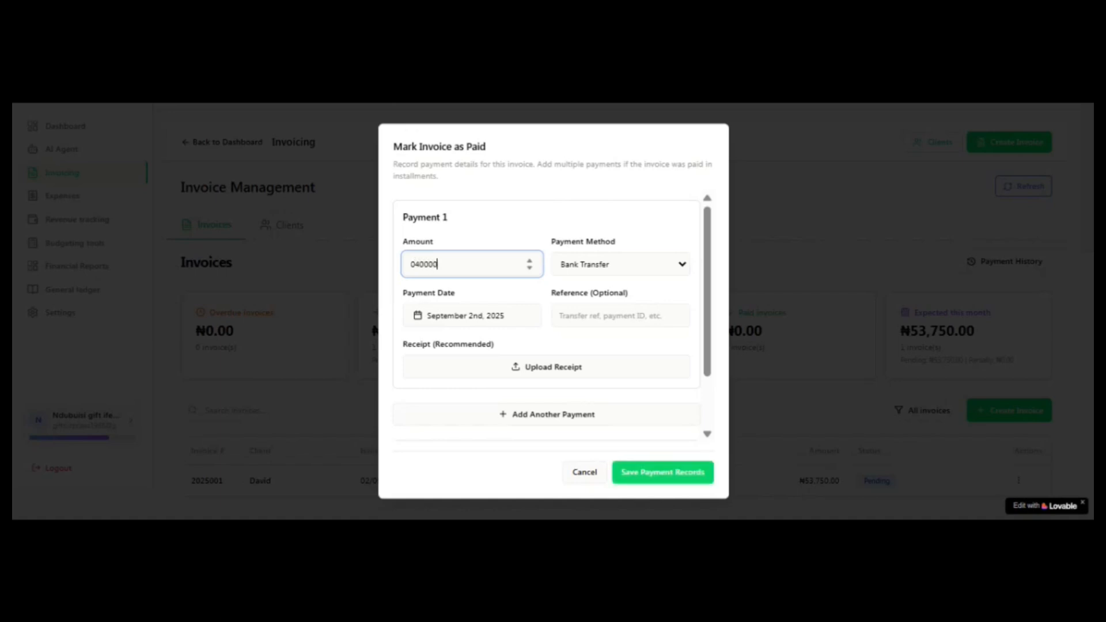
pyautogui.click(613, 265)
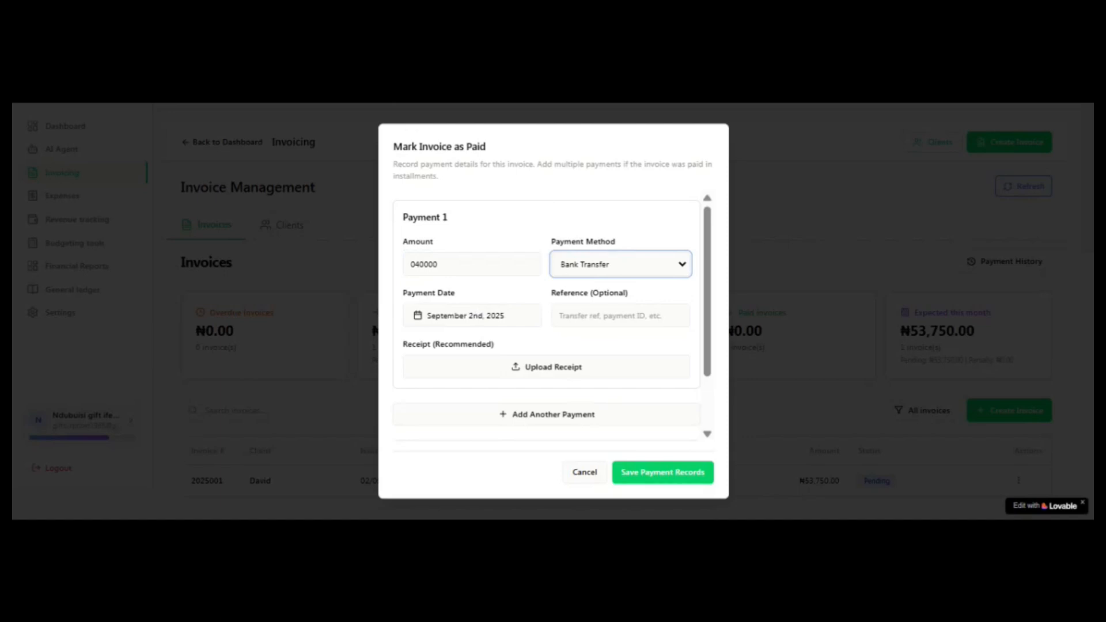
pyautogui.press('Down')
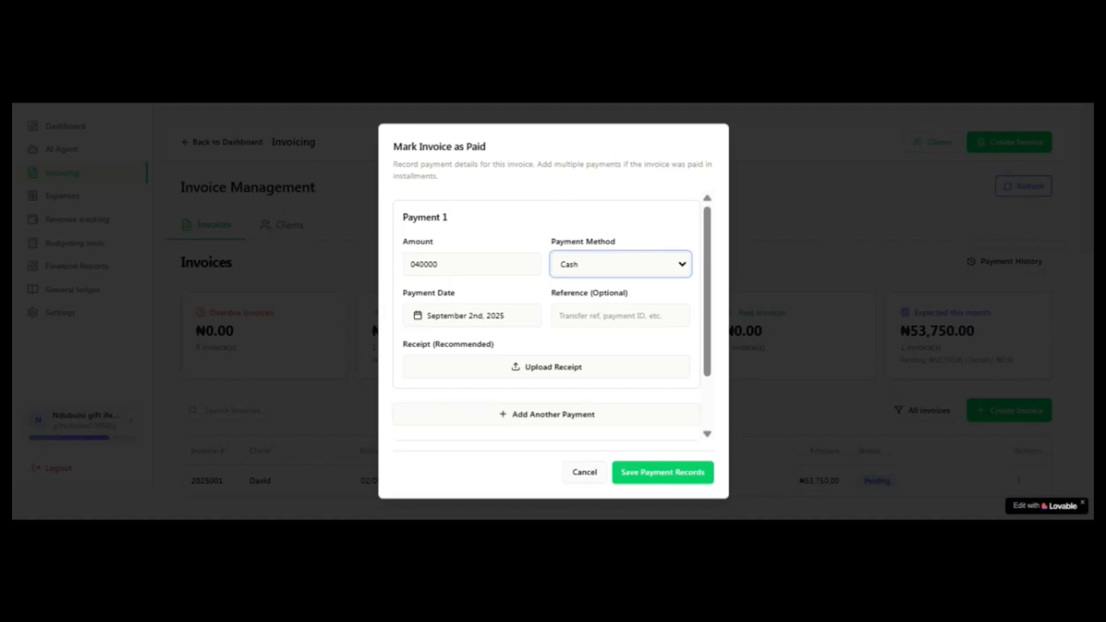
# Step: Date the first payment September 1st, 2025 and save the payment records
pyautogui.click(512, 317)
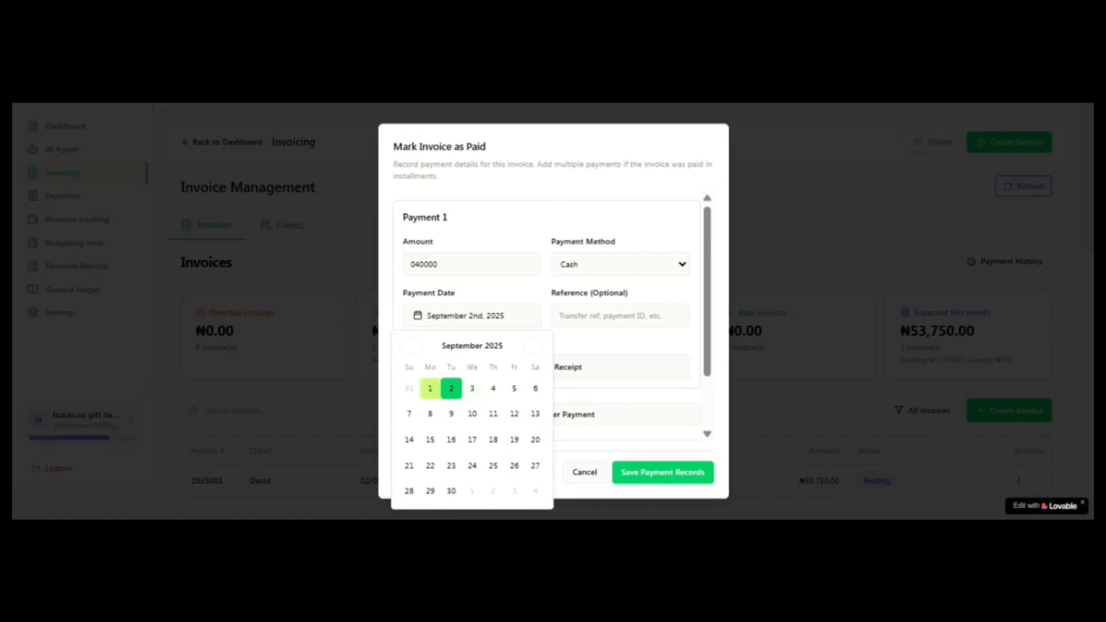
pyautogui.click(429, 388)
pyautogui.click(550, 291)
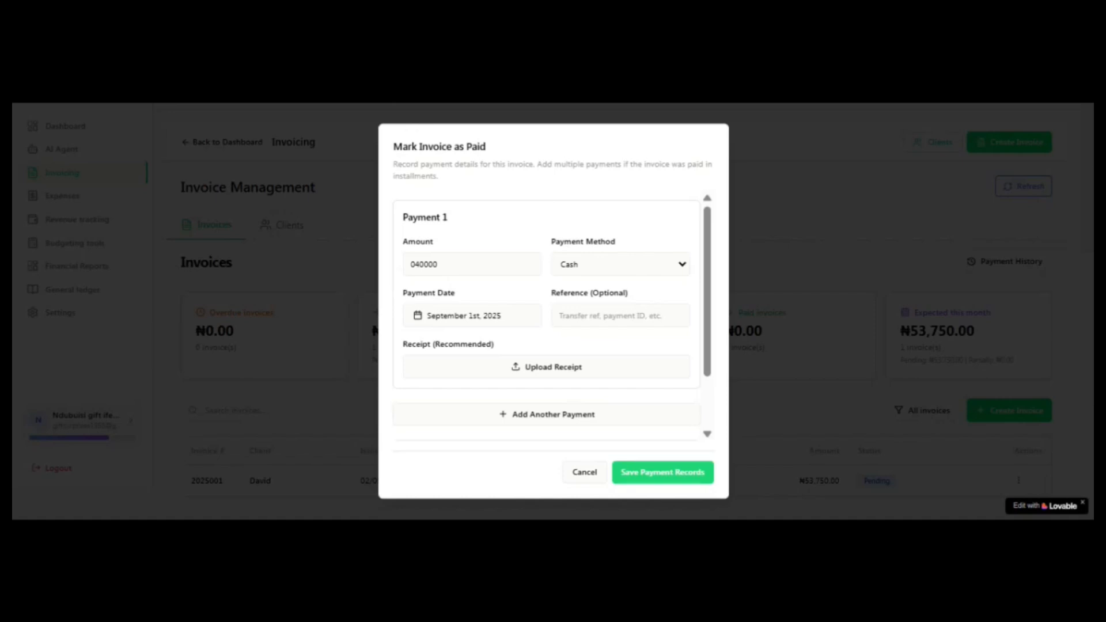
pyautogui.click(662, 472)
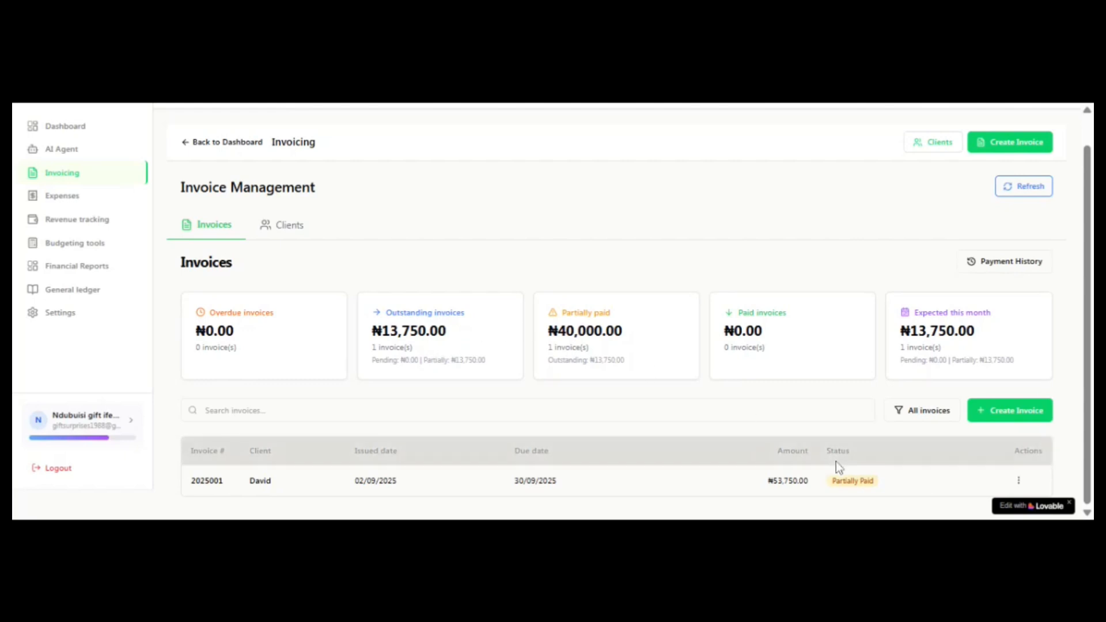
# Step: Update the partially paid invoice with a second payment of 13750, keeping Bank Transfer as the method, and save the payment records
pyautogui.click(1019, 481)
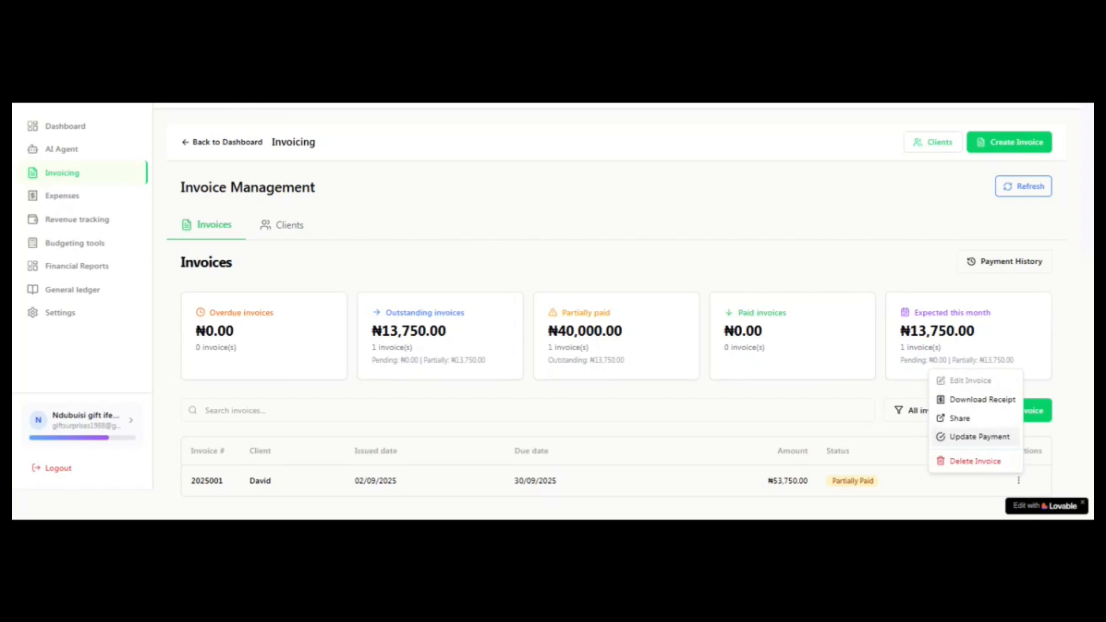
pyautogui.click(992, 439)
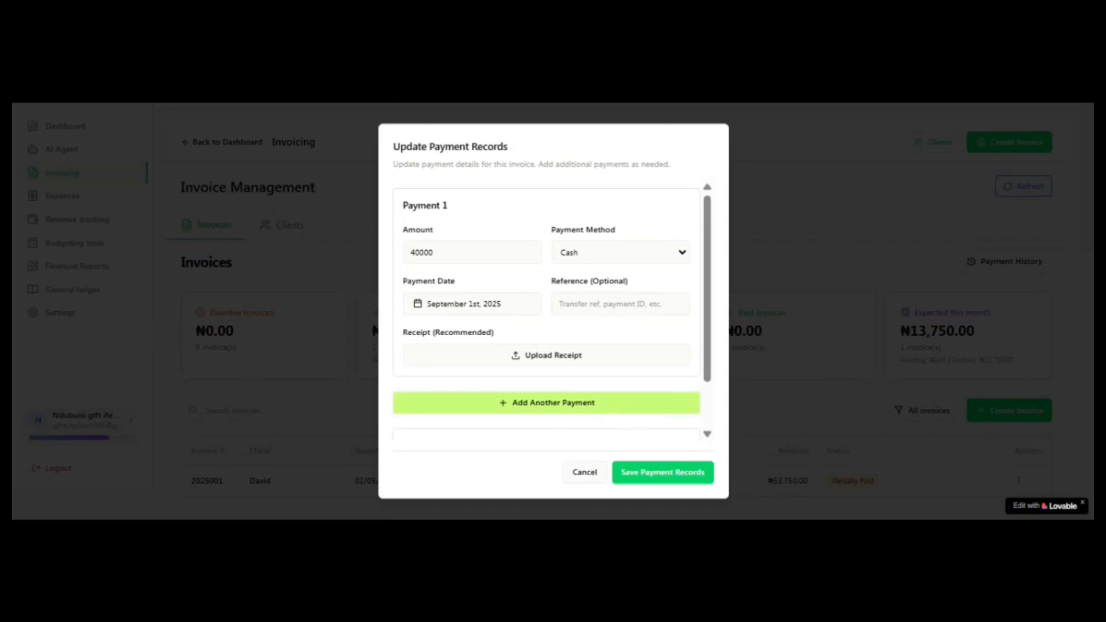
pyautogui.click(548, 409)
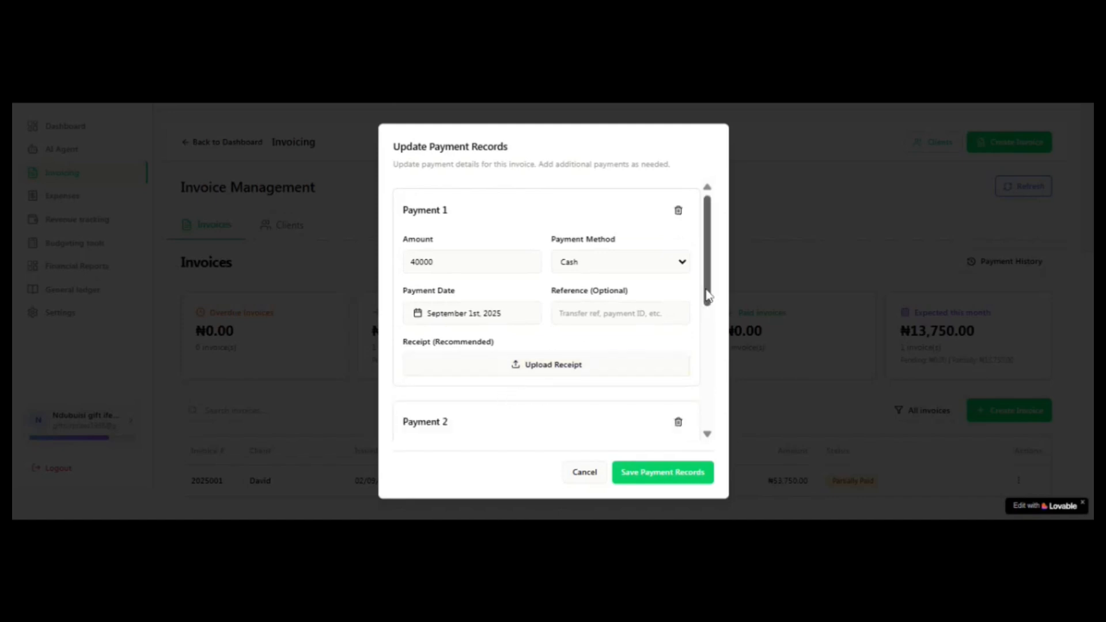
pyautogui.moveTo(709, 297); pyautogui.dragTo(725, 365)
pyautogui.click(518, 308)
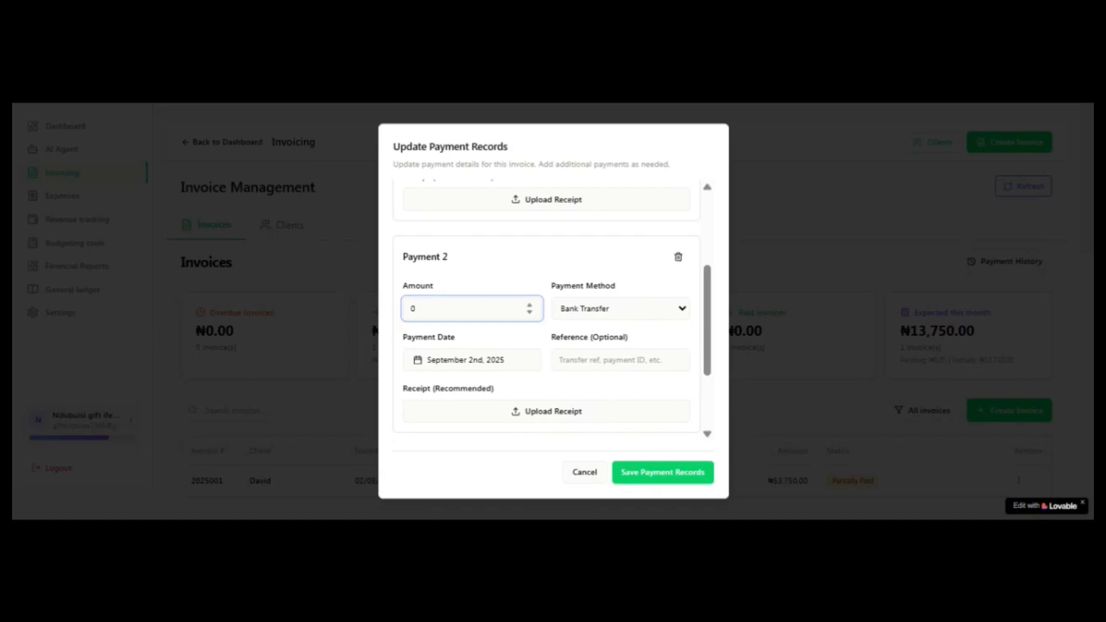
pyautogui.write('13750')
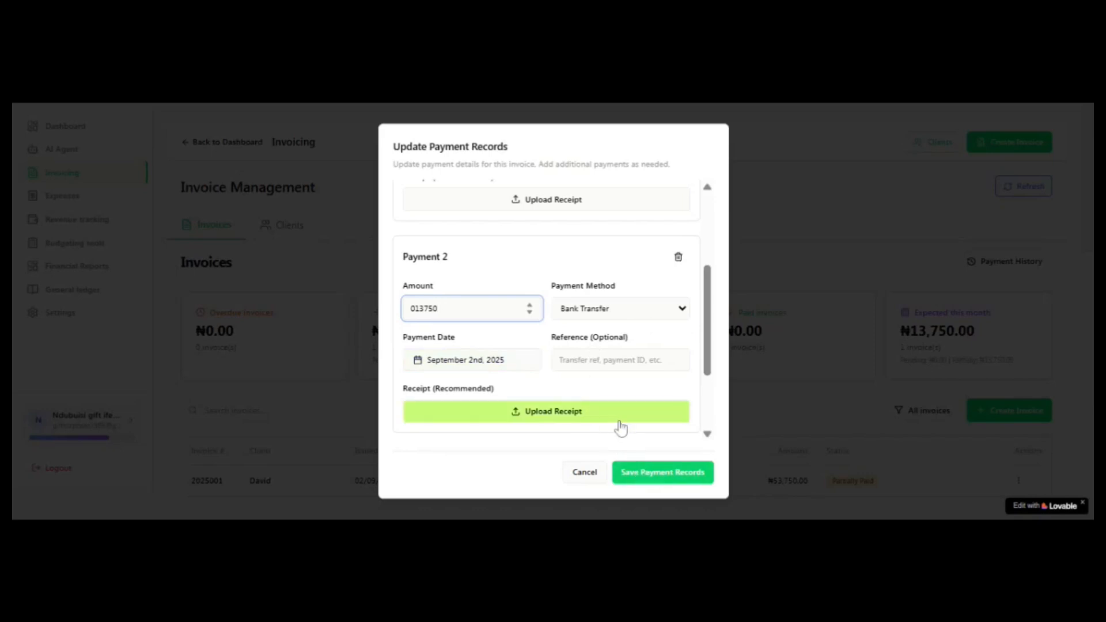
pyautogui.click(648, 471)
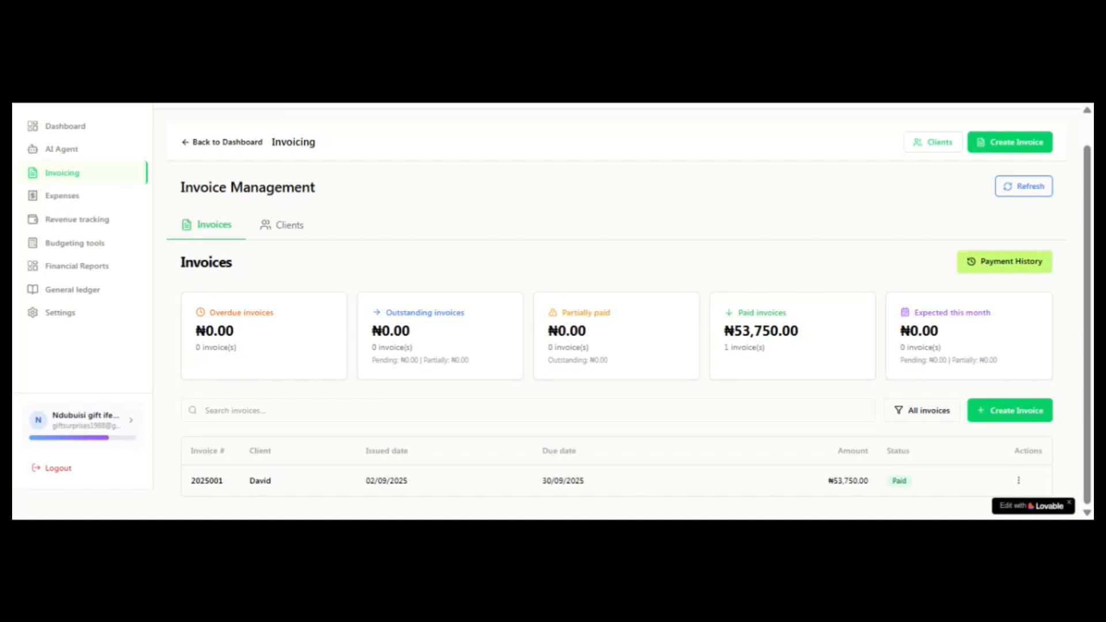
# Step: Open the status filter options for the invoice list
pyautogui.click(923, 419)
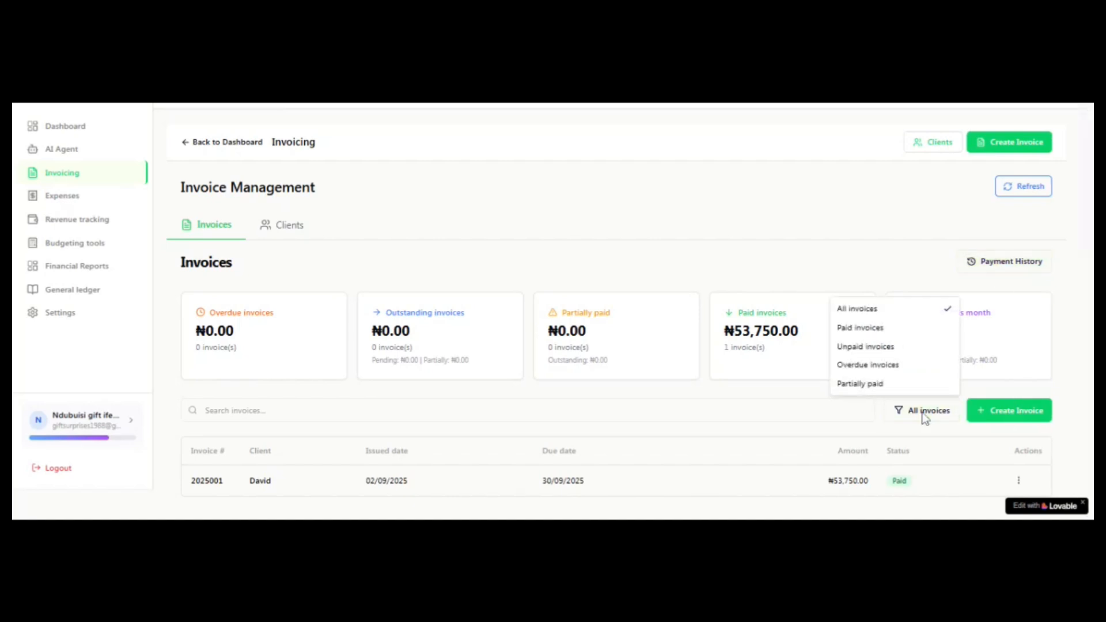